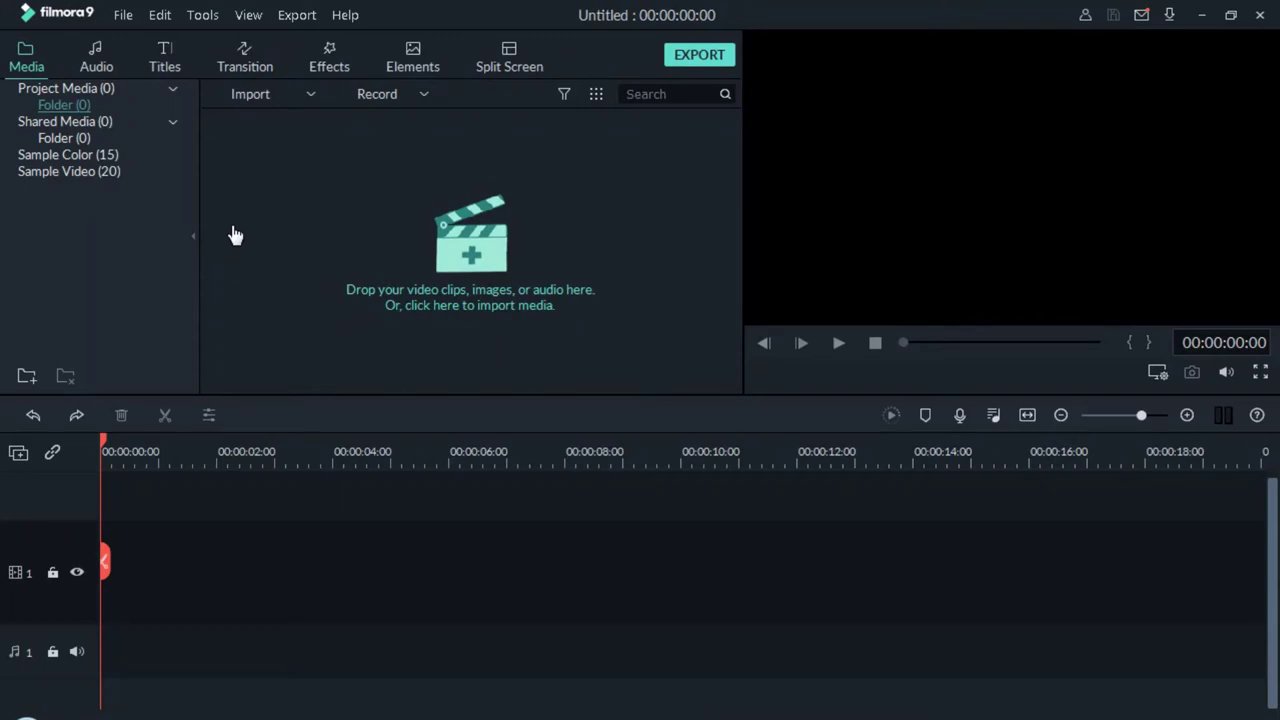
# Bring Pandha TV 1.png from the Epison L360 folder into the project media, and delete it from the media again.
pyautogui.click(63, 121)
pyautogui.moveTo(172, 718)
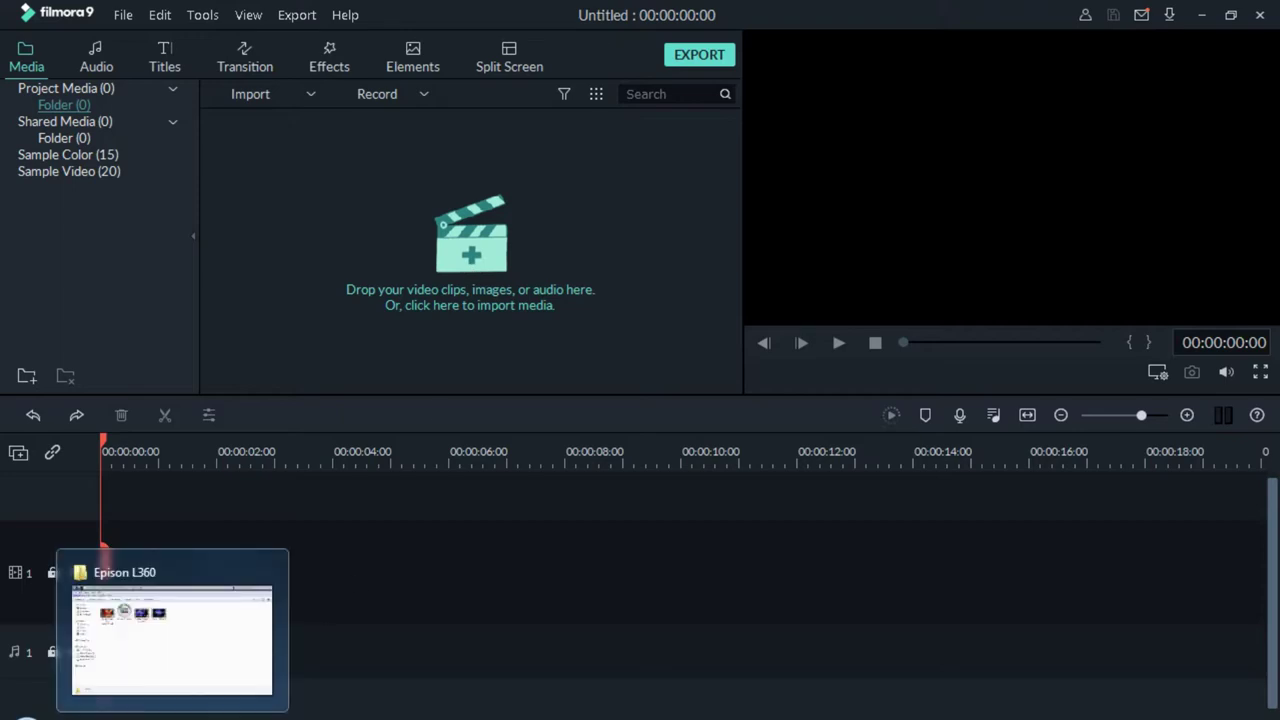
pyautogui.click(172, 640)
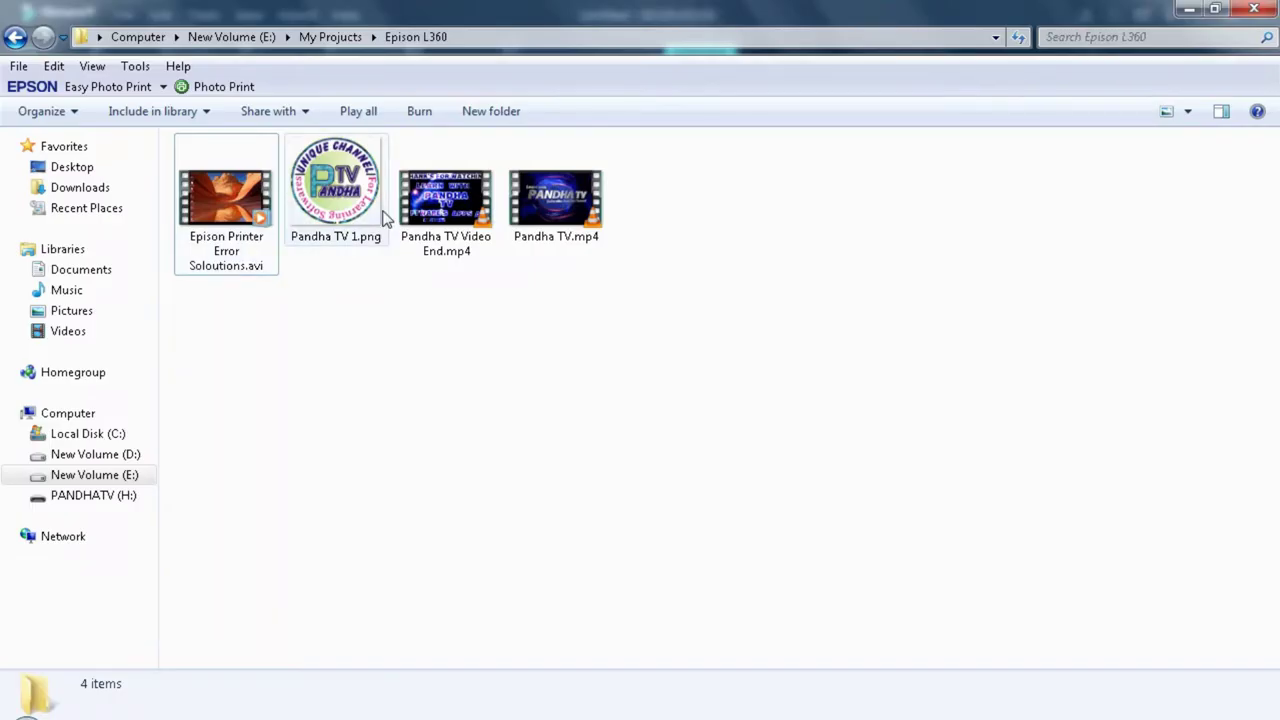
pyautogui.click(385, 218)
pyautogui.moveTo(385, 218); pyautogui.dragTo(538, 283)
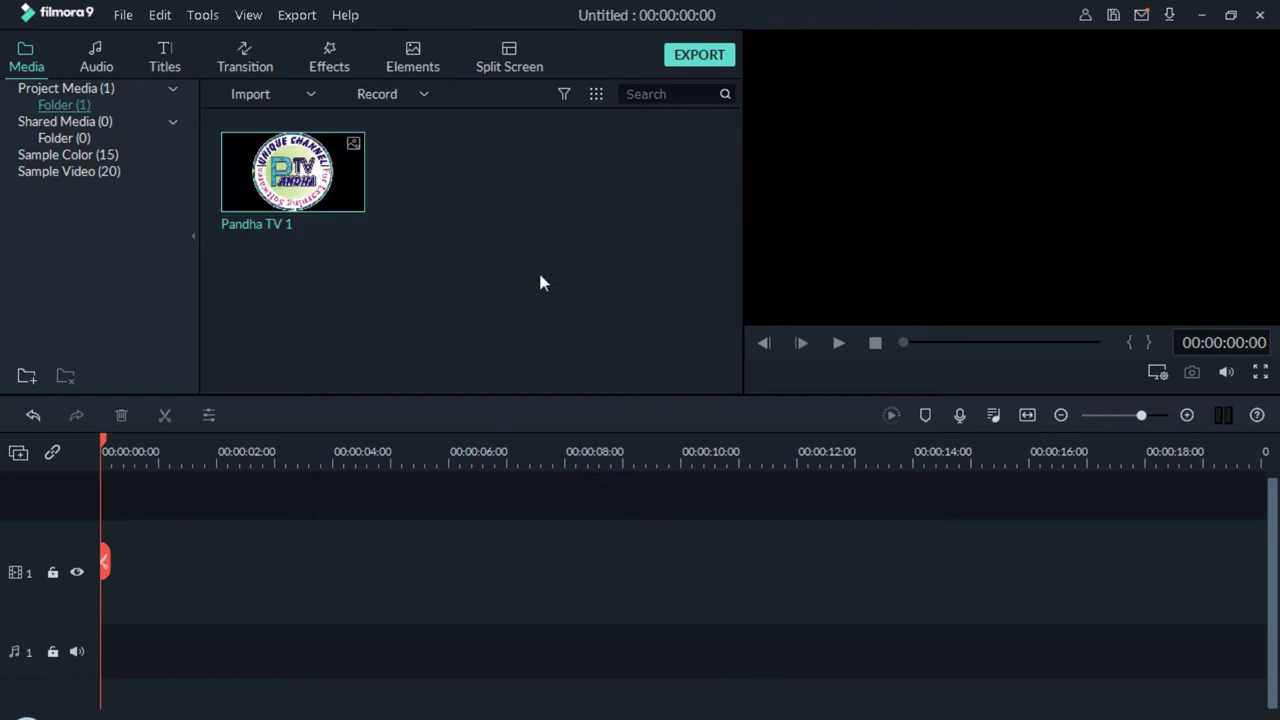
pyautogui.press('Delete')
# Import all four files from the Epison L360 folder into the project media.
pyautogui.click(496, 238)
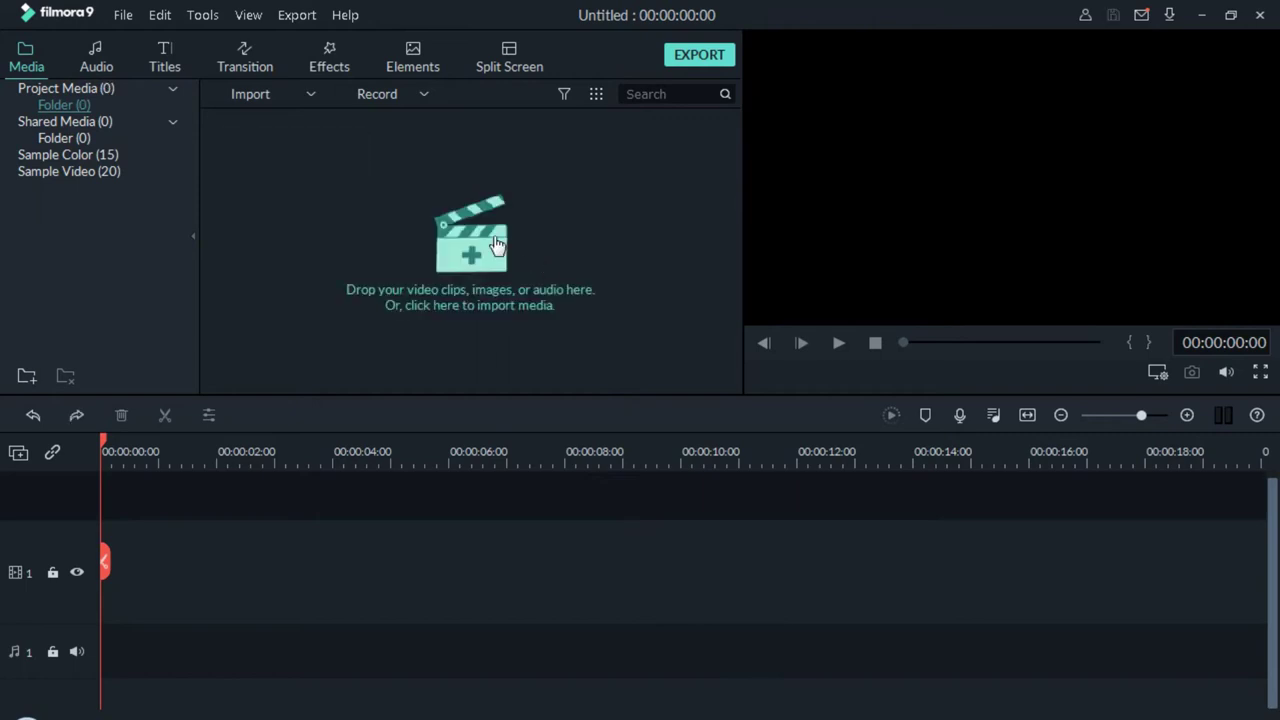
pyautogui.click(440, 288)
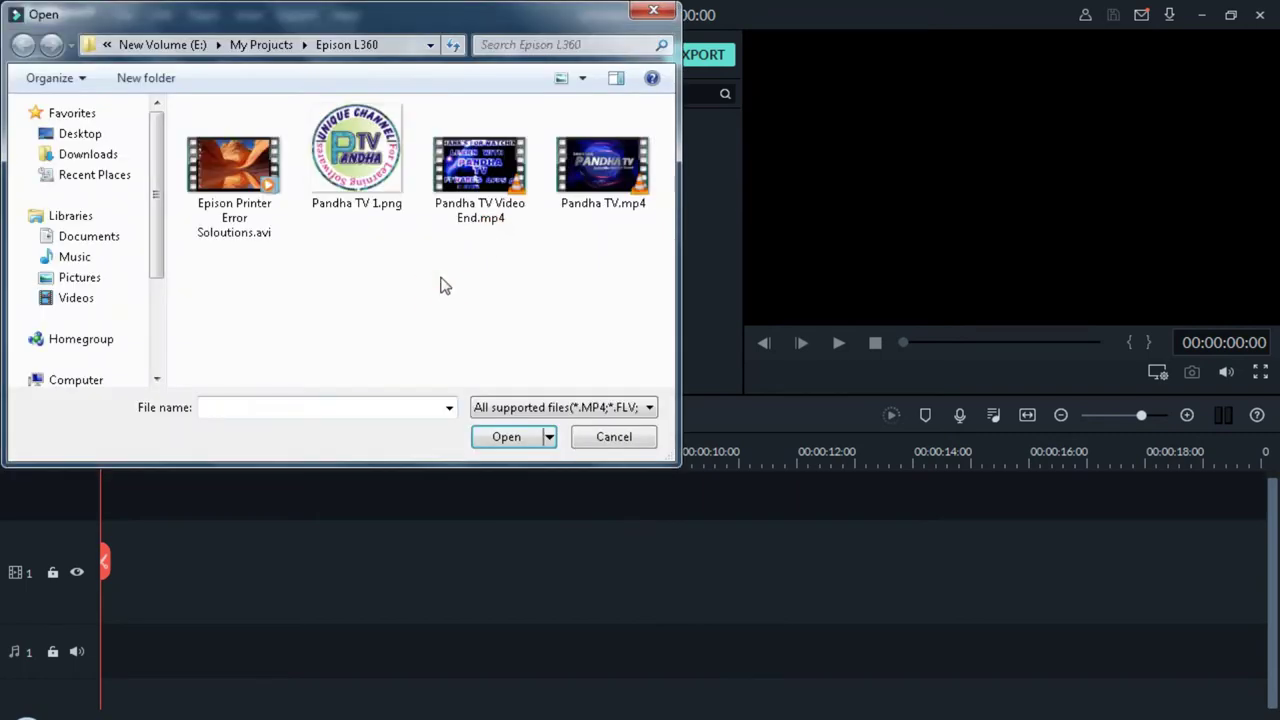
pyautogui.moveTo(249, 277); pyautogui.dragTo(622, 190)
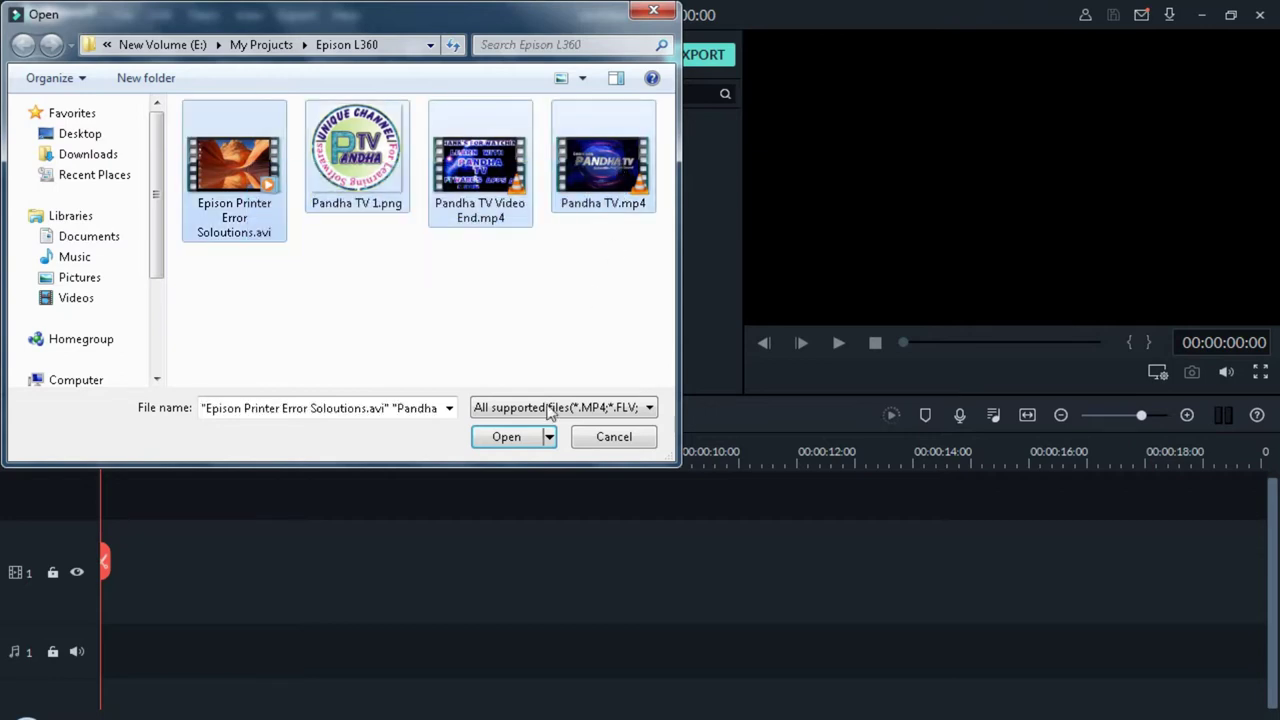
pyautogui.click(506, 437)
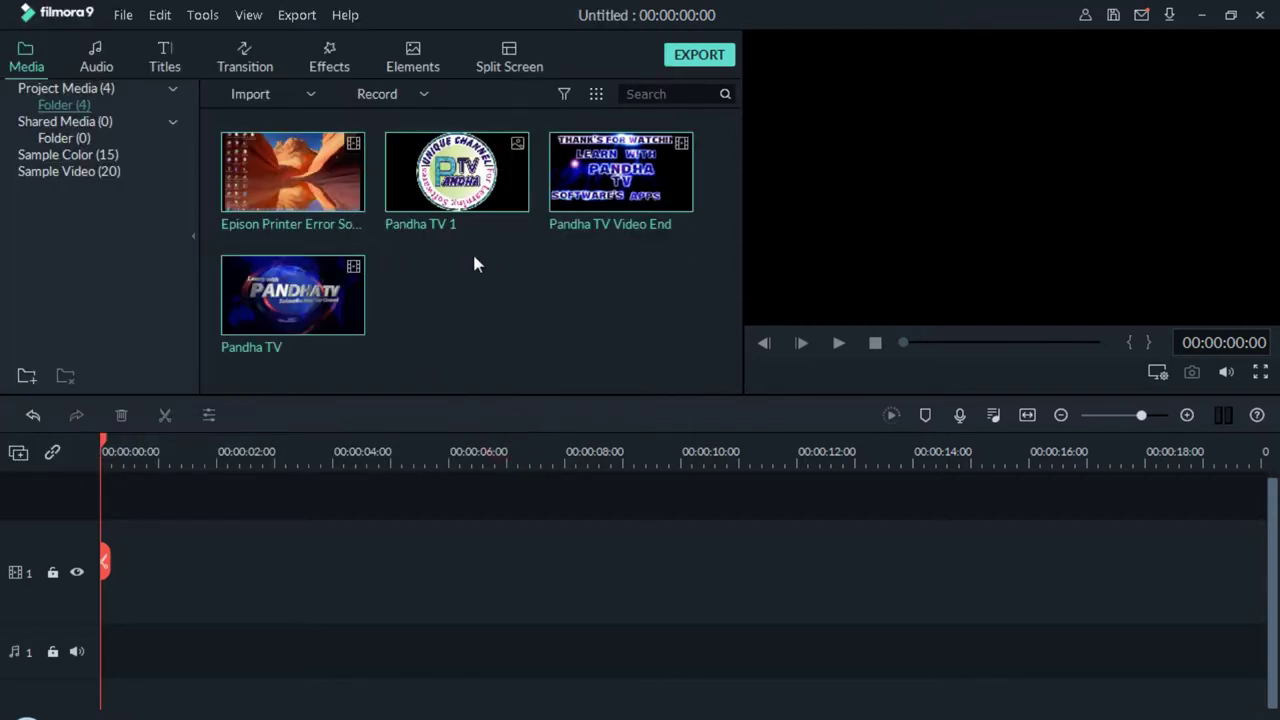
pyautogui.click(632, 307)
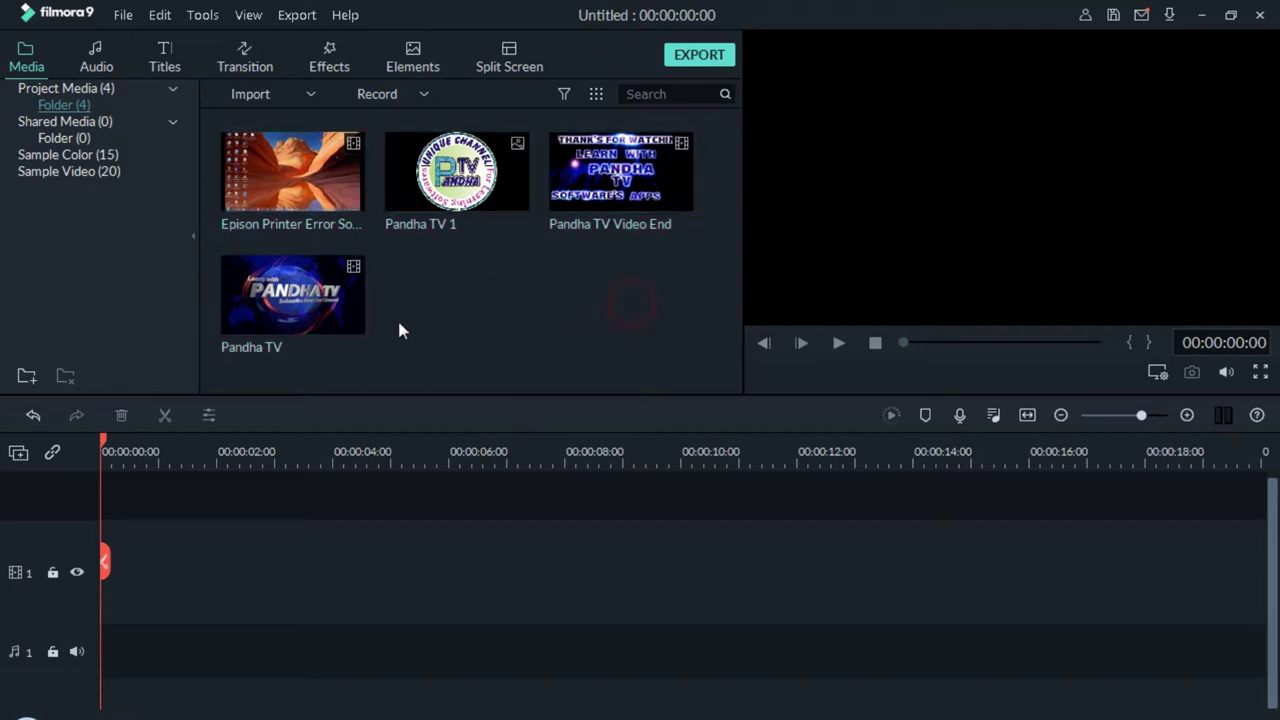
# Place the Pandha TV clip at the start of video track 1 and the Epison Printer Error Soloutions clip directly after it.
pyautogui.moveTo(254, 288); pyautogui.dragTo(100, 572)
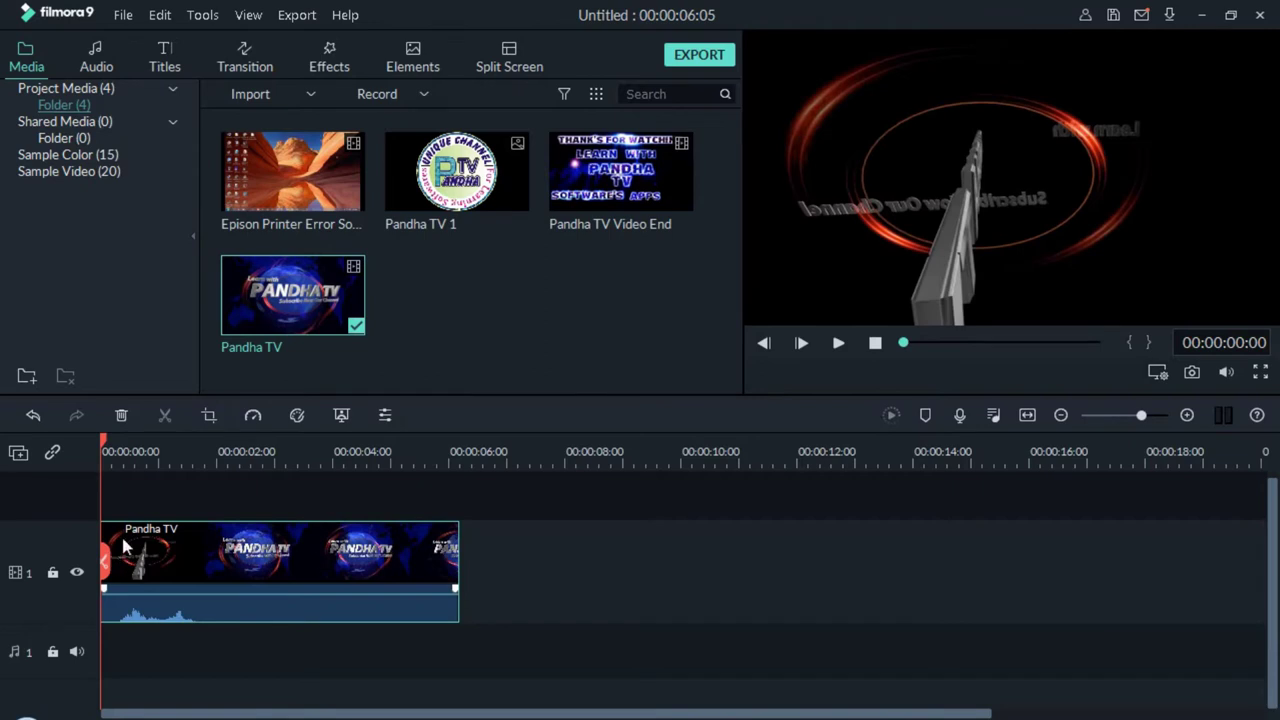
pyautogui.press('space')
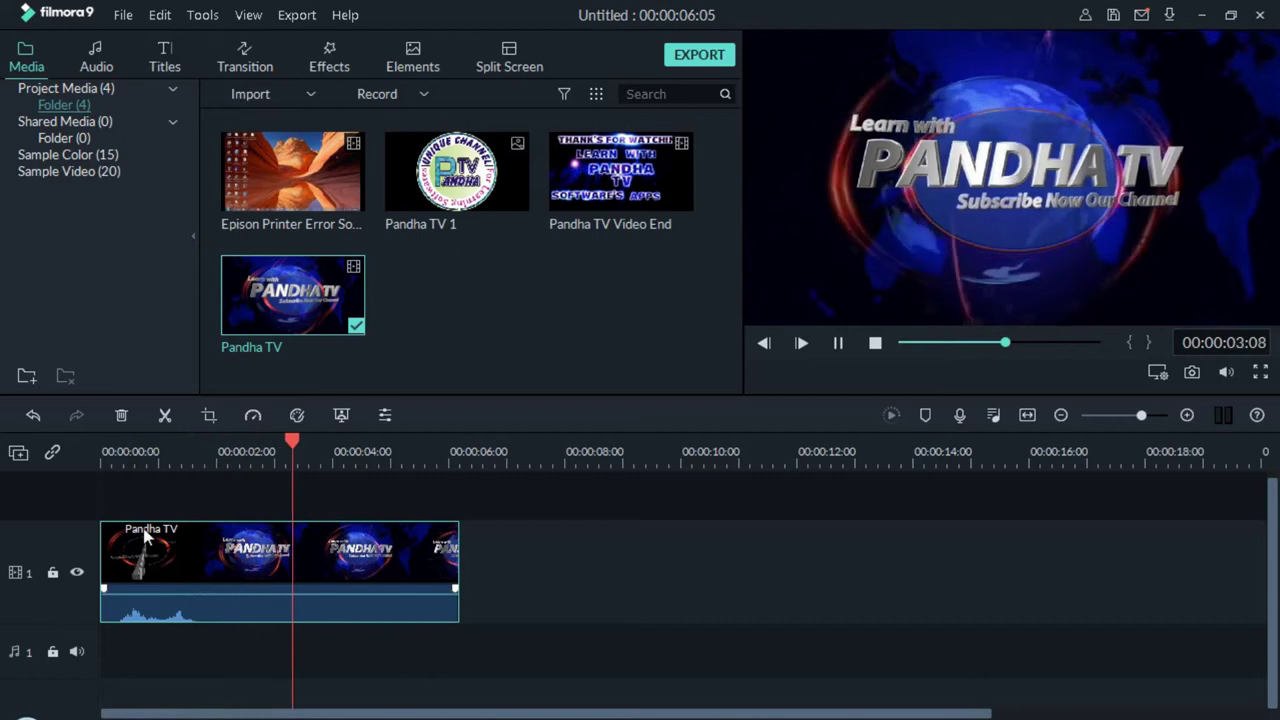
pyautogui.click(502, 375)
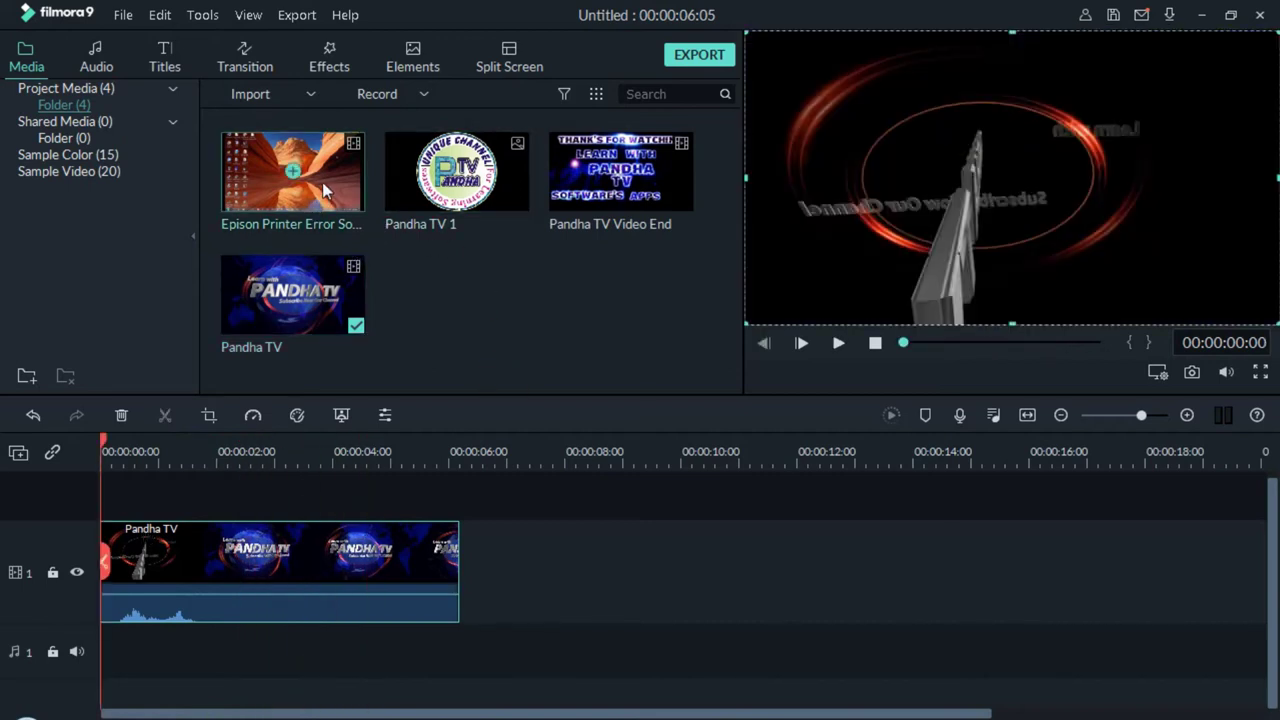
pyautogui.moveTo(322, 179); pyautogui.dragTo(470, 562)
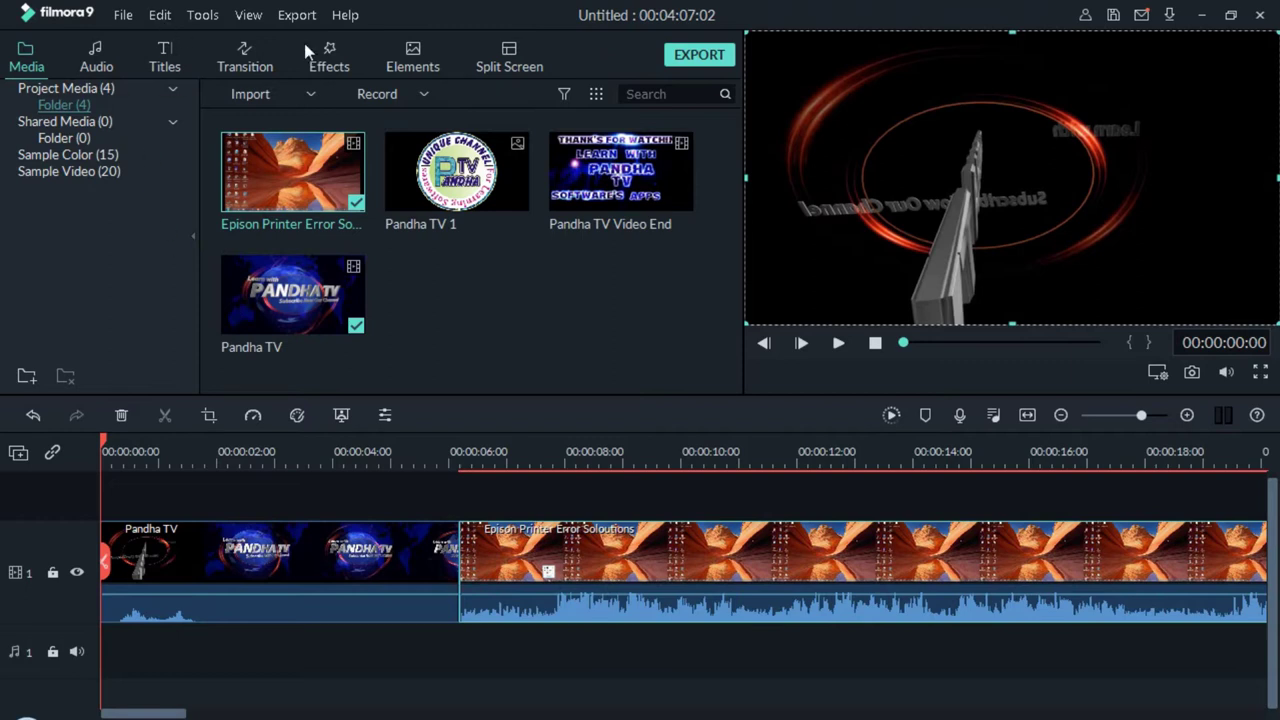
# Add the Box Turn 1 transition from the 3D category at the cut between the Pandha TV and Epison Printer Error Soloutions clips.
pyautogui.click(253, 60)
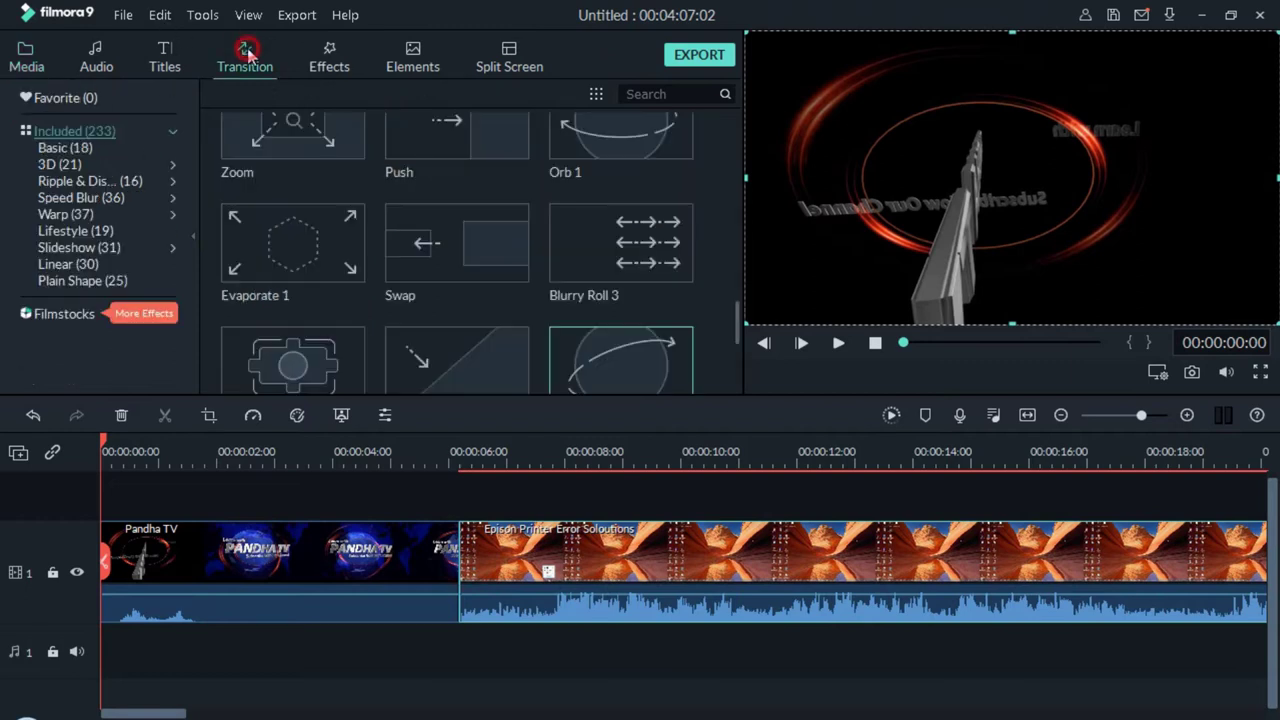
pyautogui.scroll(-5, 452, 268)
pyautogui.click(455, 283)
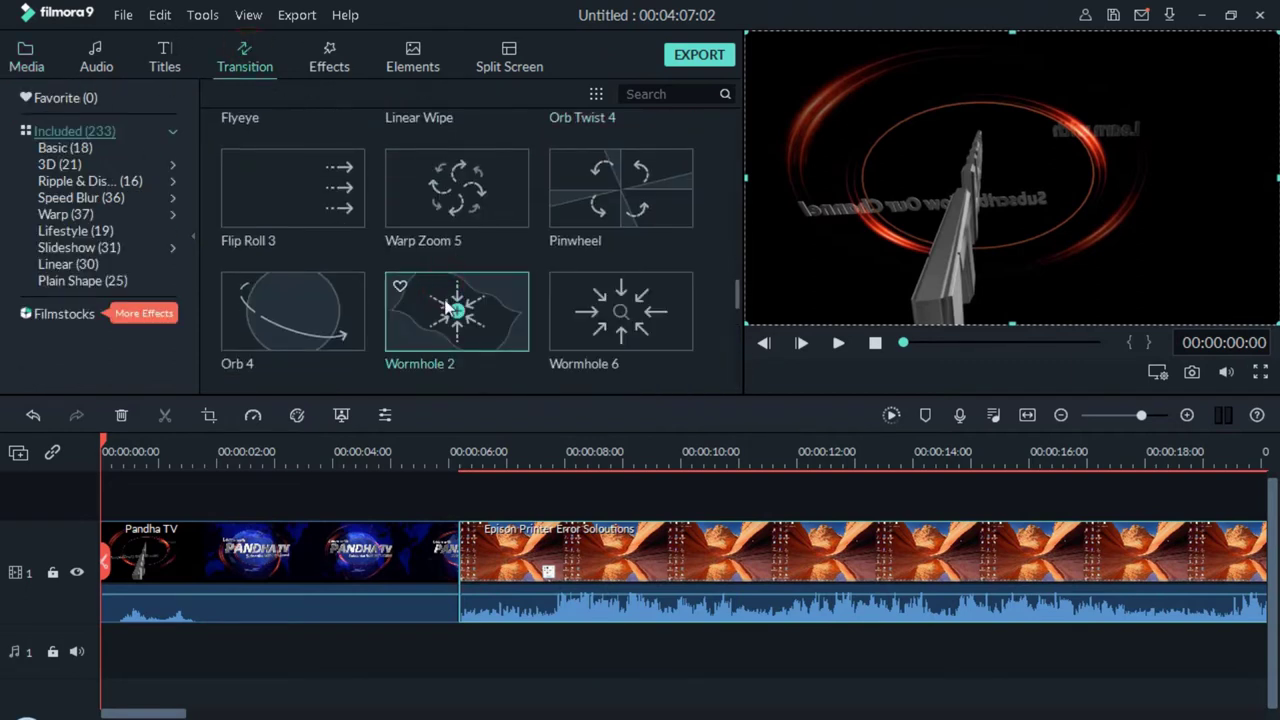
pyautogui.click(105, 238)
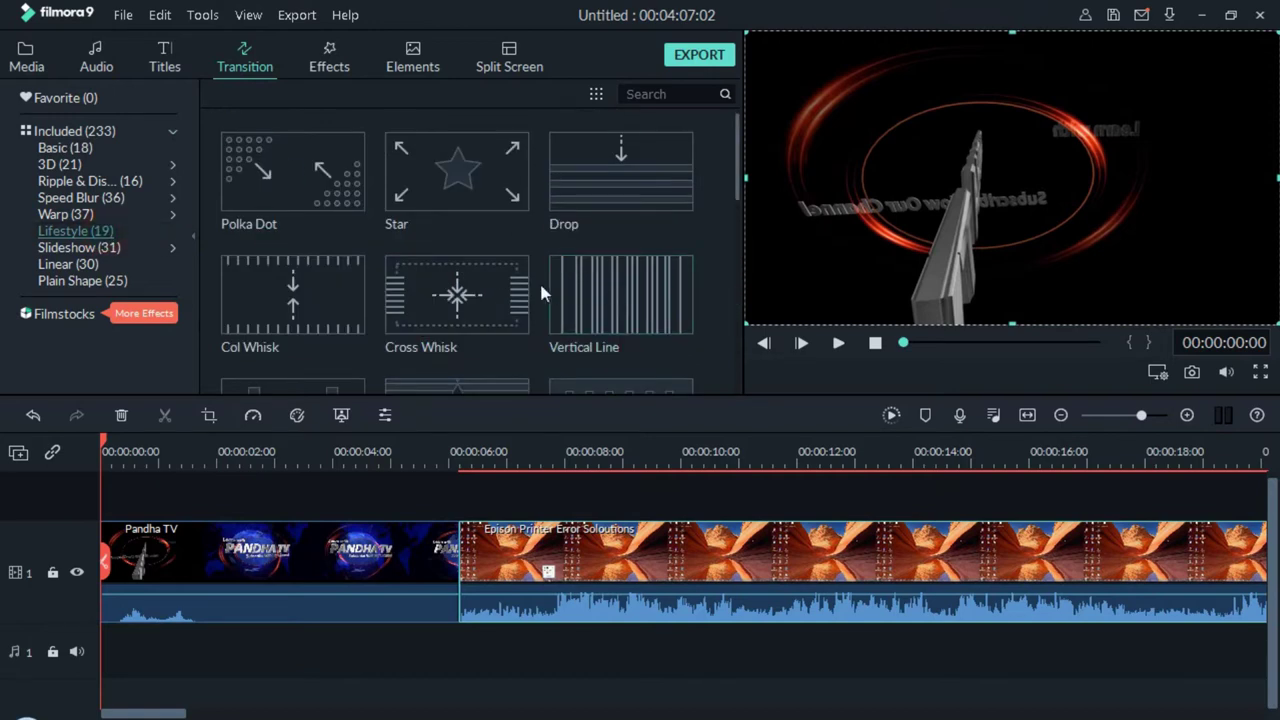
pyautogui.click(43, 265)
pyautogui.click(75, 198)
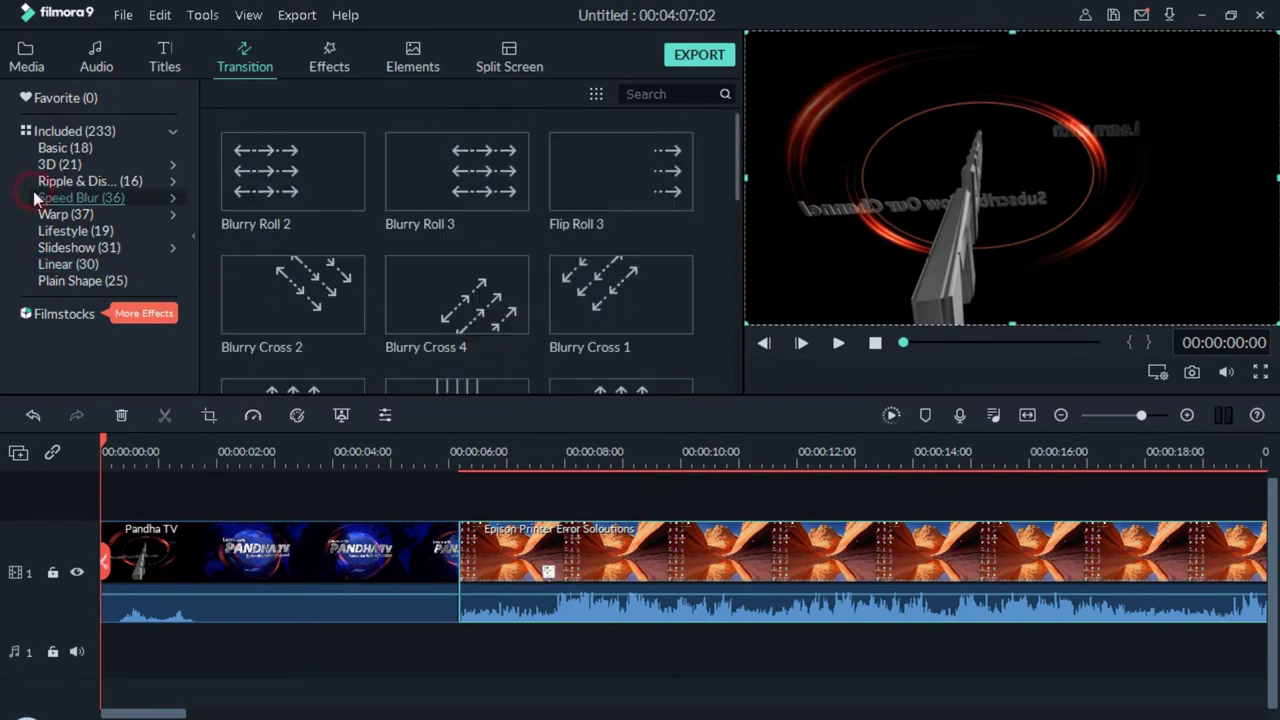
pyautogui.click(80, 231)
pyautogui.scroll(-5, 242, 226)
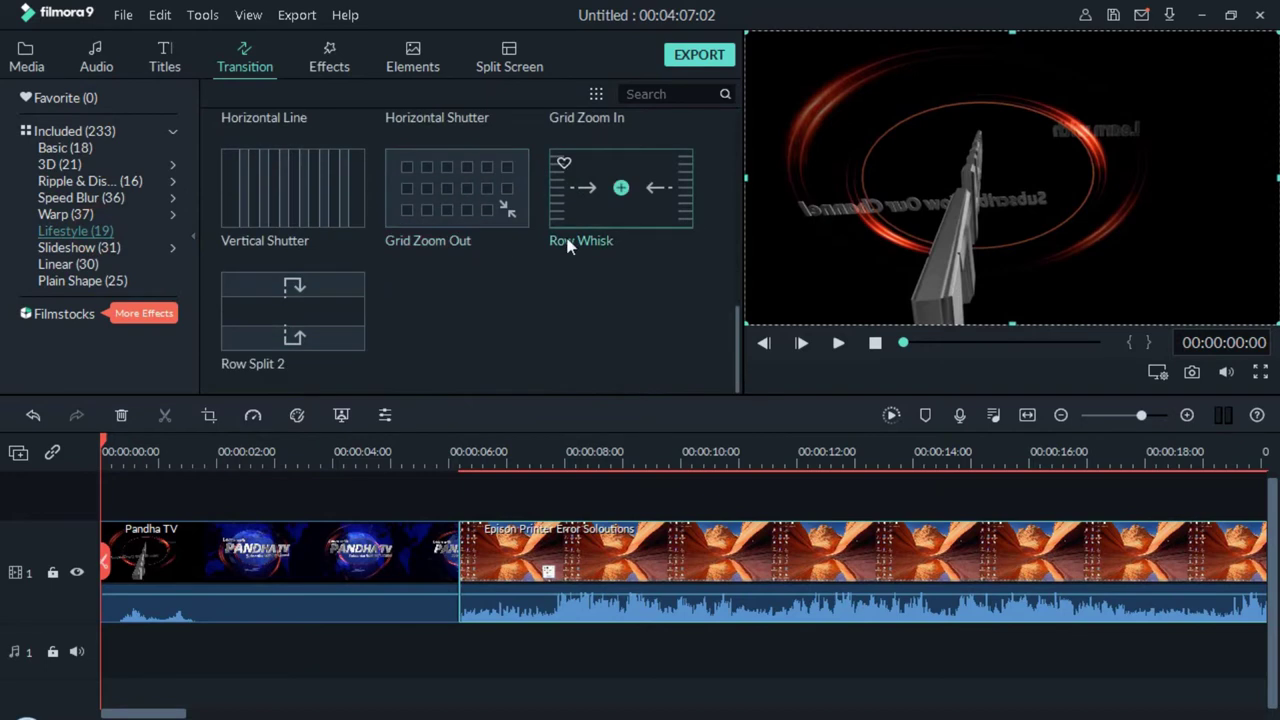
pyautogui.click(131, 166)
pyautogui.scroll(-5, 609, 249)
pyautogui.scroll(5, 424, 251)
pyautogui.moveTo(310, 168); pyautogui.dragTo(440, 567)
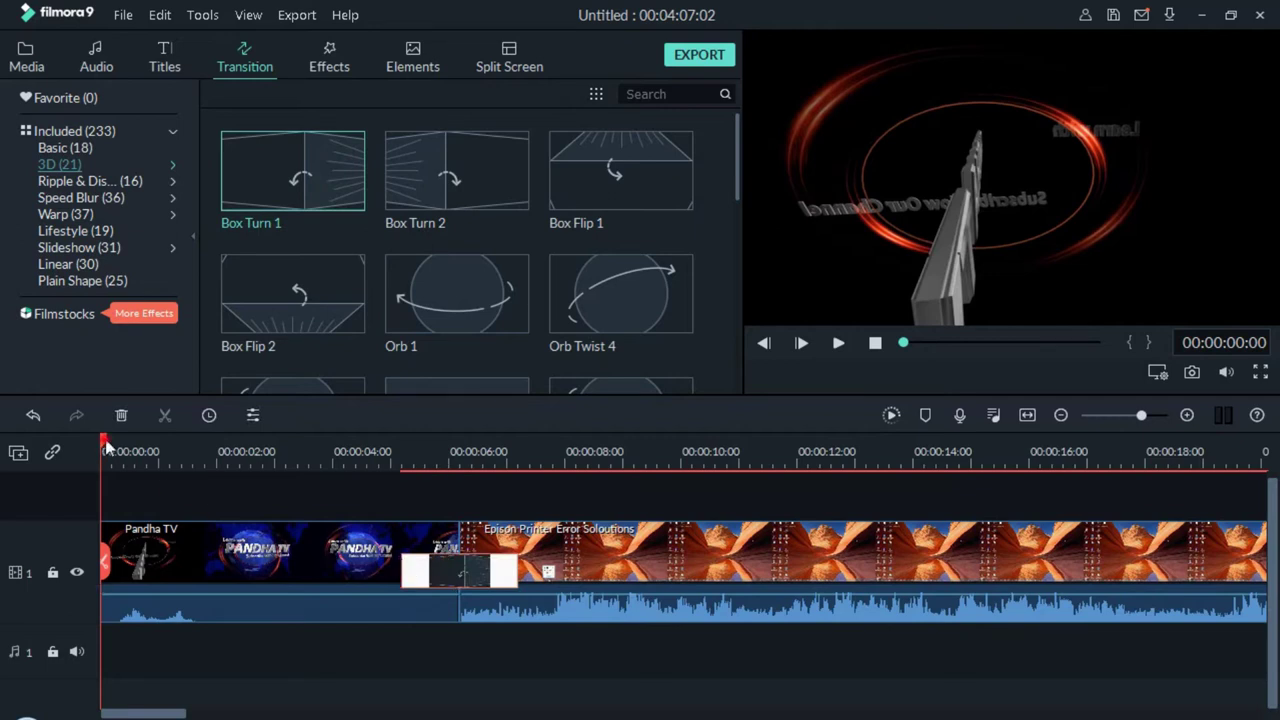
# Play the timeline from about 4 seconds to check the transition between the two clips.
pyautogui.moveTo(107, 446); pyautogui.dragTo(343, 452)
pyautogui.press('space')
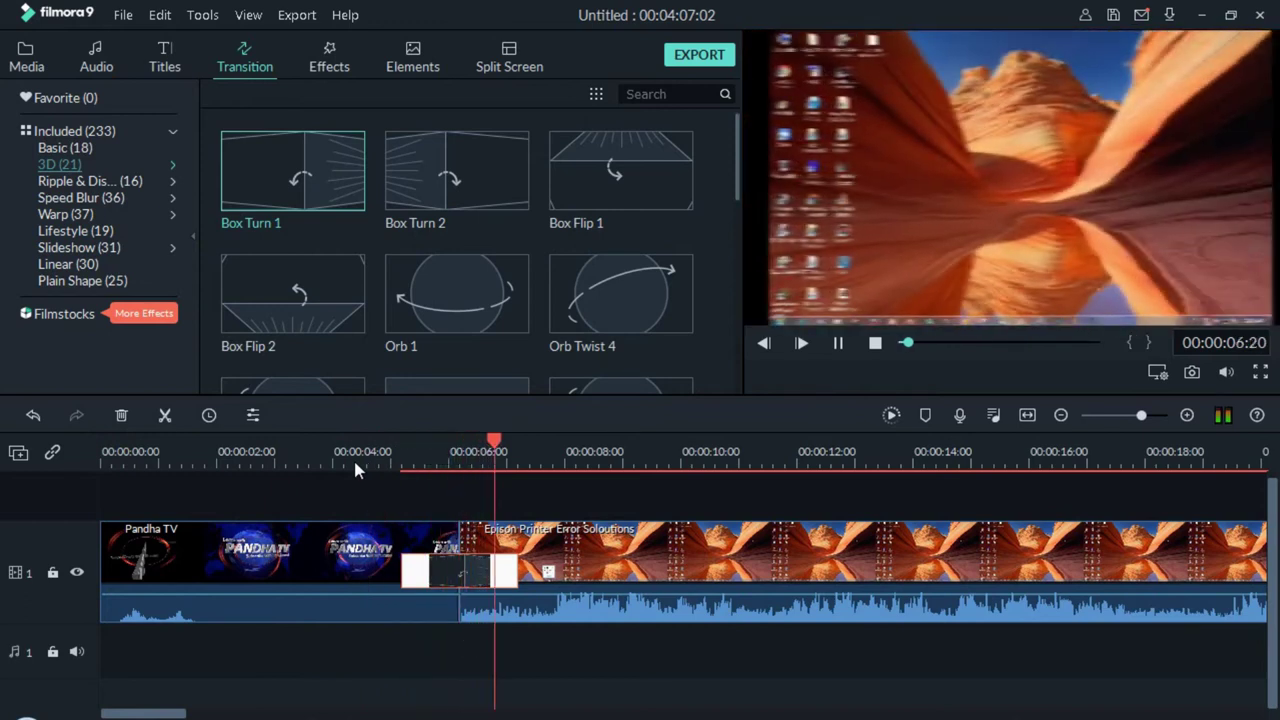
pyautogui.press('space')
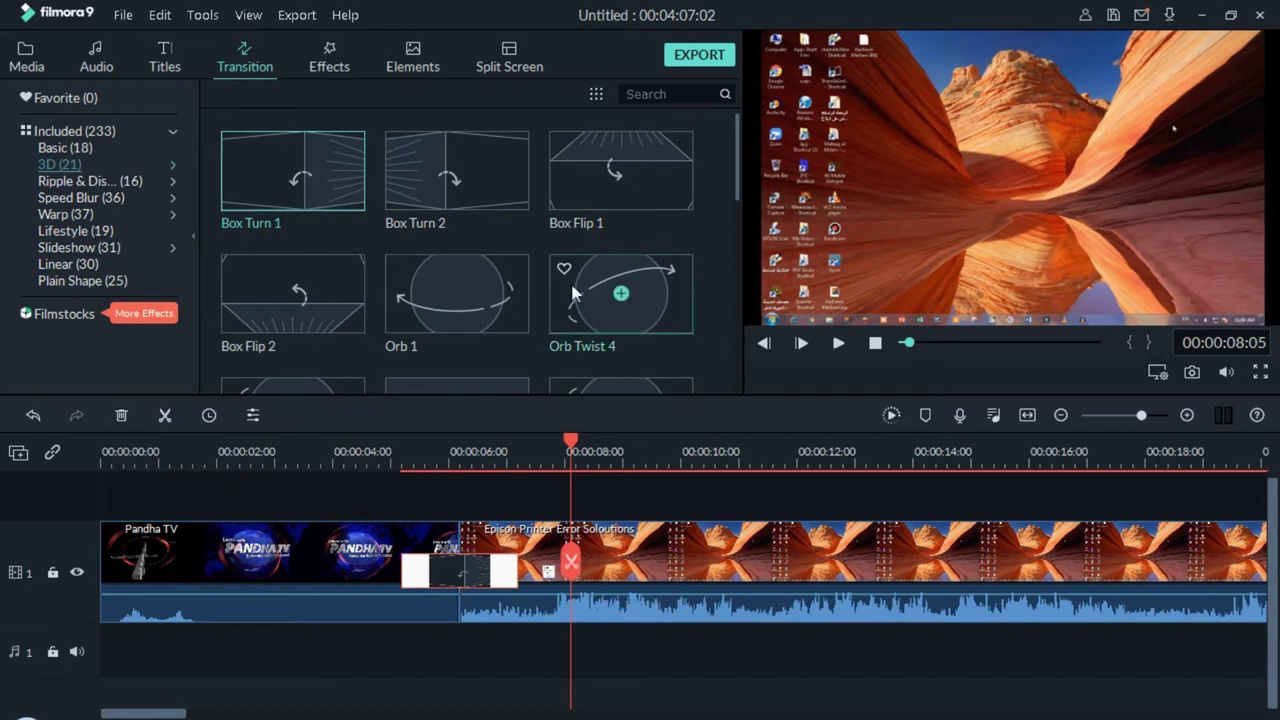
# Stretch the Epison Printer Error Soloutions clip horizontally and vertically in the preview so it fills the whole frame, and confirm the edit.
pyautogui.doubleClick(628, 554)
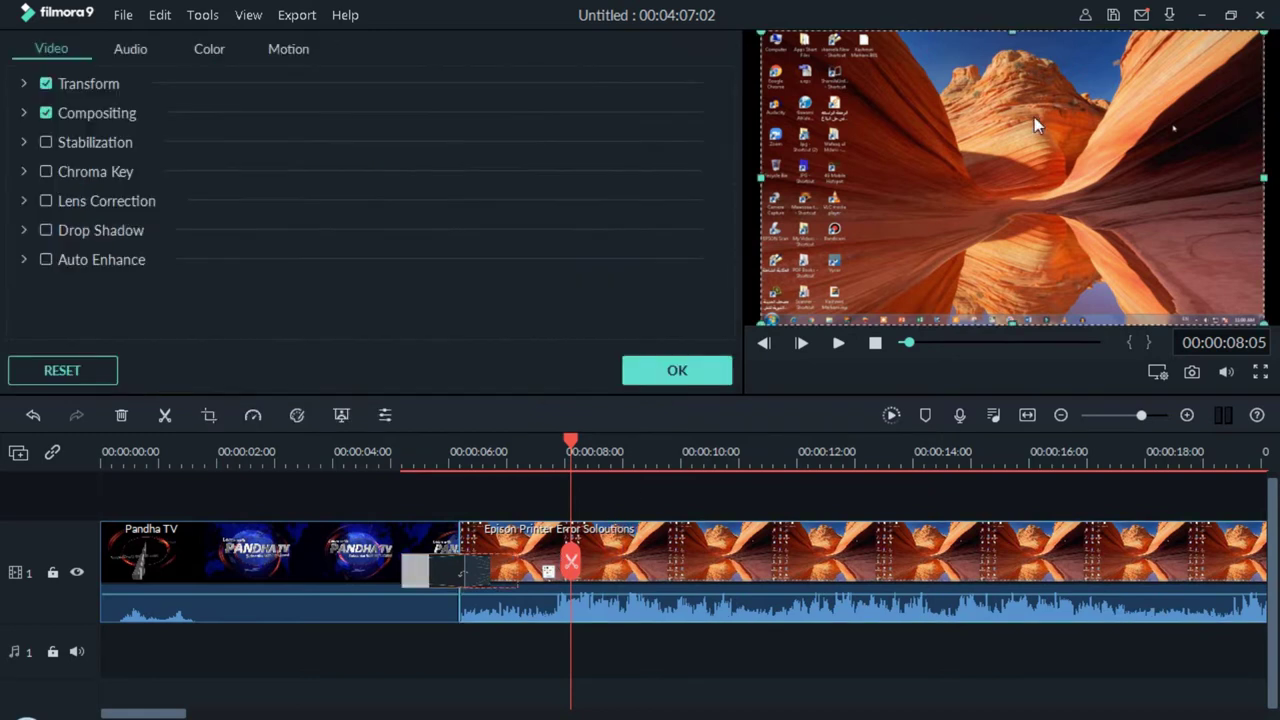
pyautogui.moveTo(760, 175); pyautogui.dragTo(740, 175)
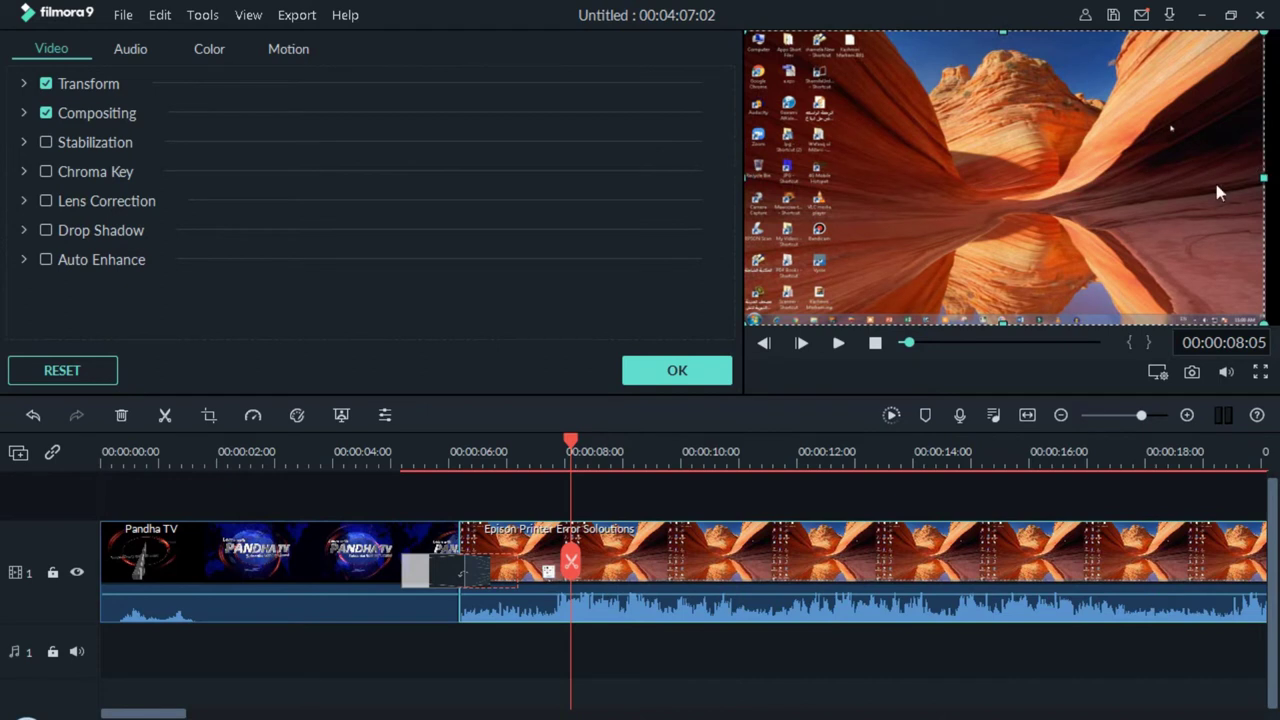
pyautogui.moveTo(1264, 177); pyautogui.dragTo(1277, 183)
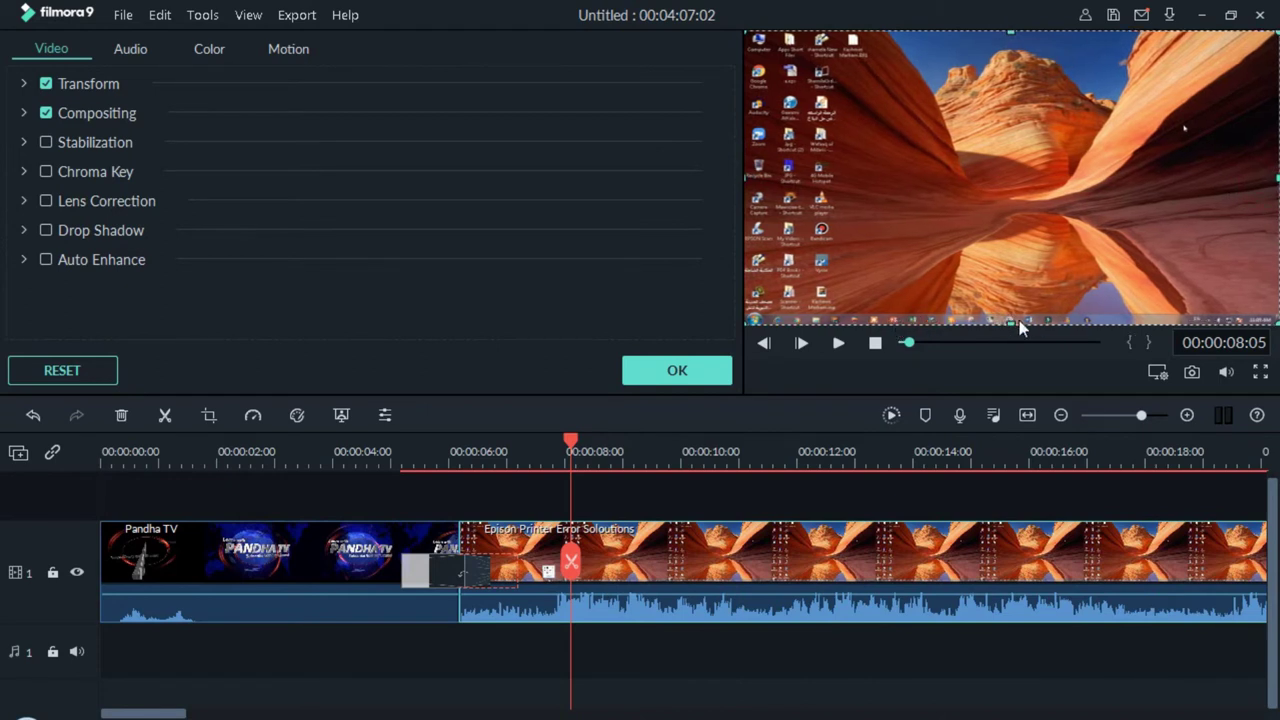
pyautogui.moveTo(1012, 325); pyautogui.dragTo(1013, 333)
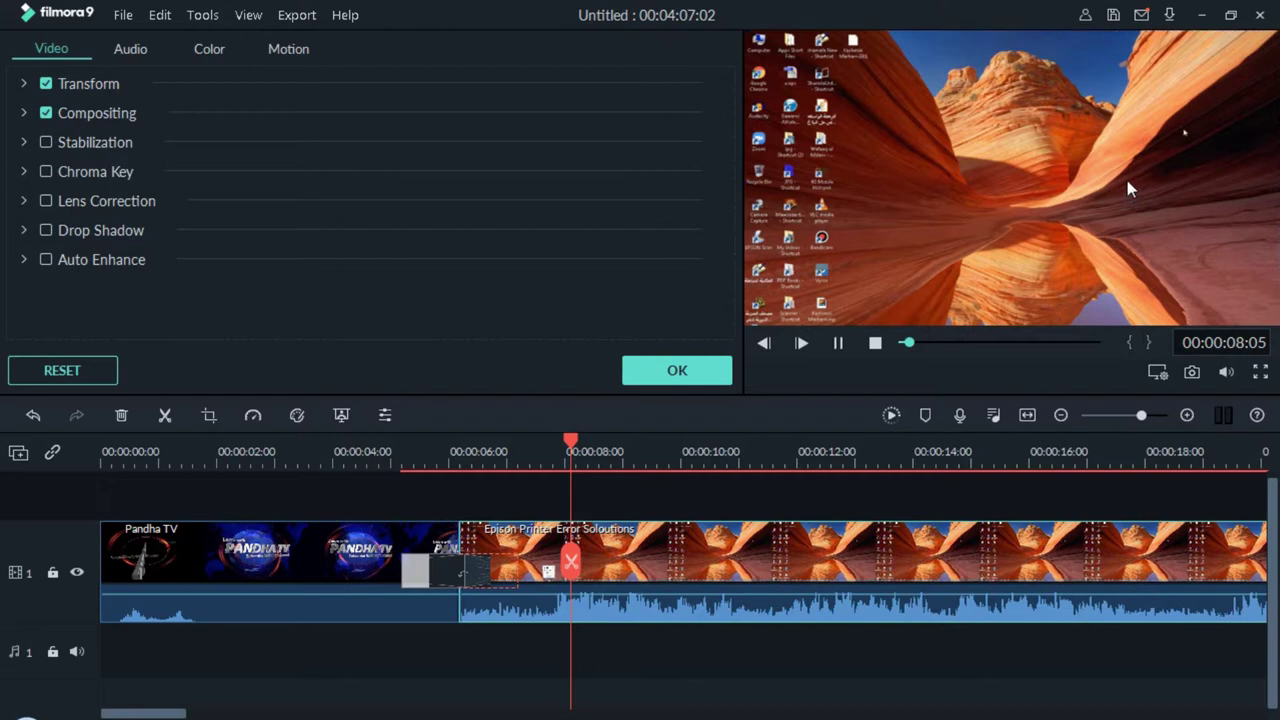
pyautogui.press('space')
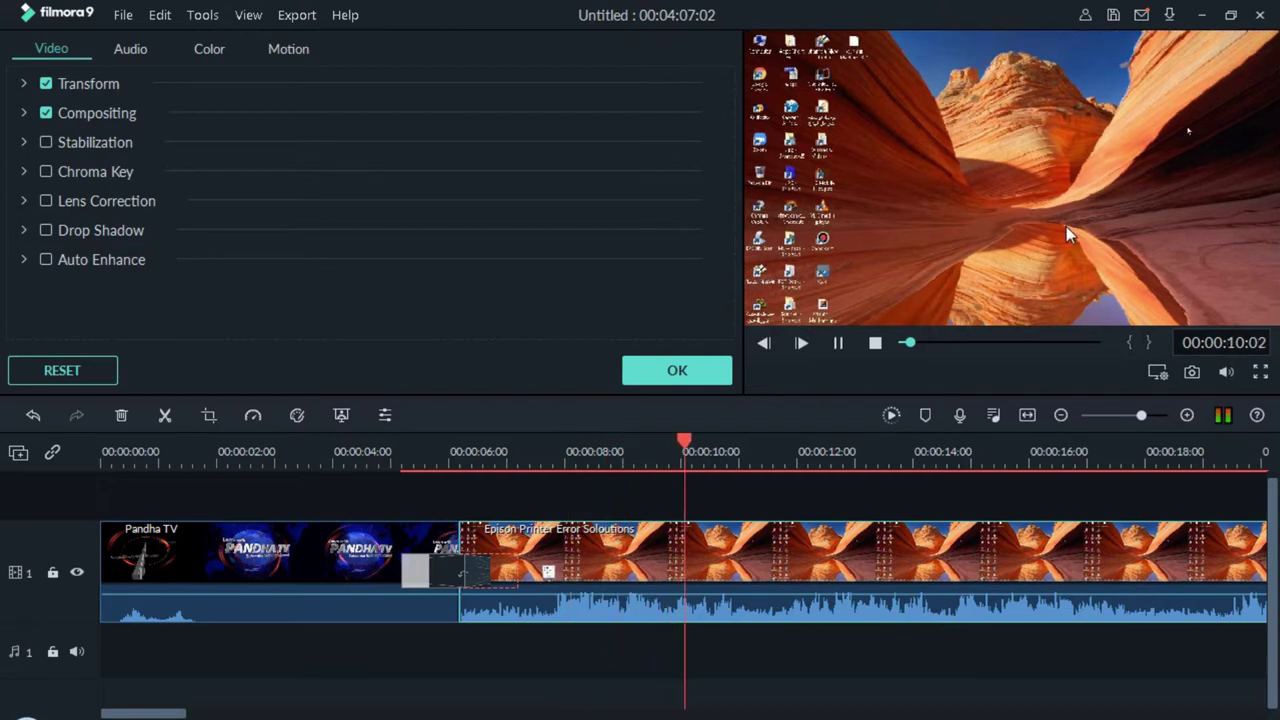
pyautogui.press('space')
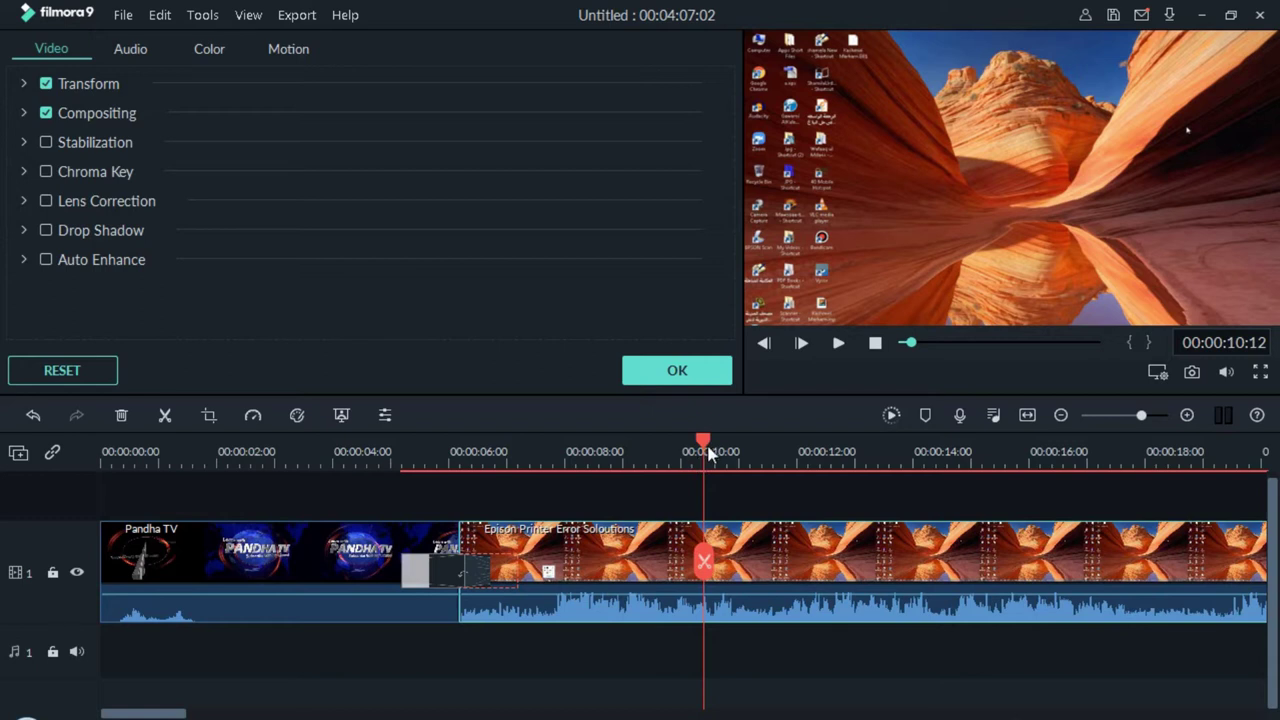
pyautogui.click(658, 378)
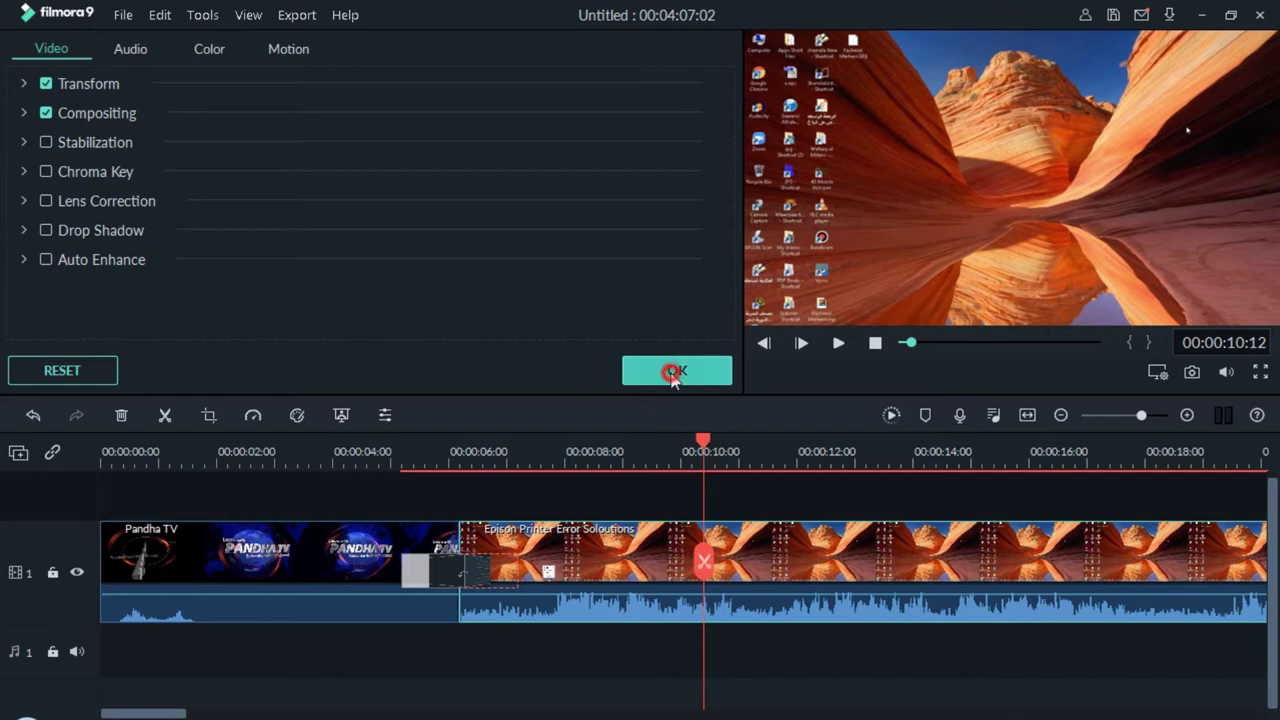
# Play through the Epison Printer Error Soloutions clip to find the unwanted part, and split the clip at 00:01:45:24.
pyautogui.click(27, 52)
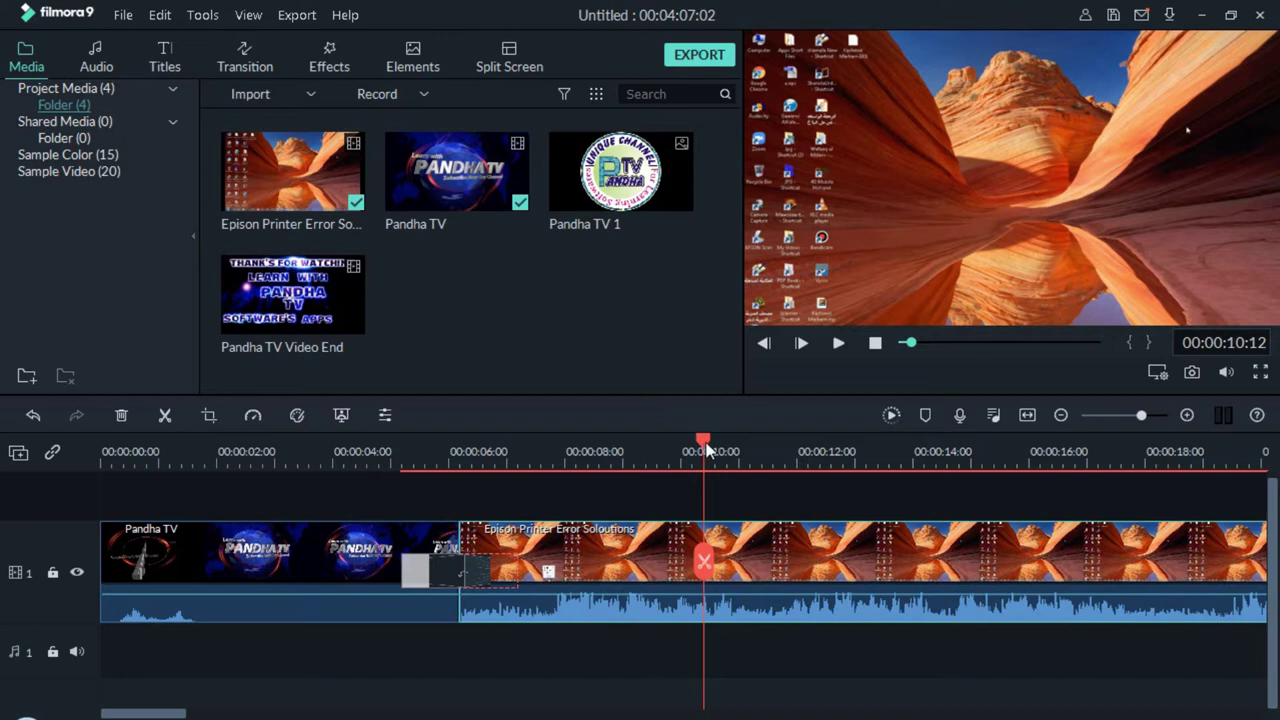
pyautogui.press('space')
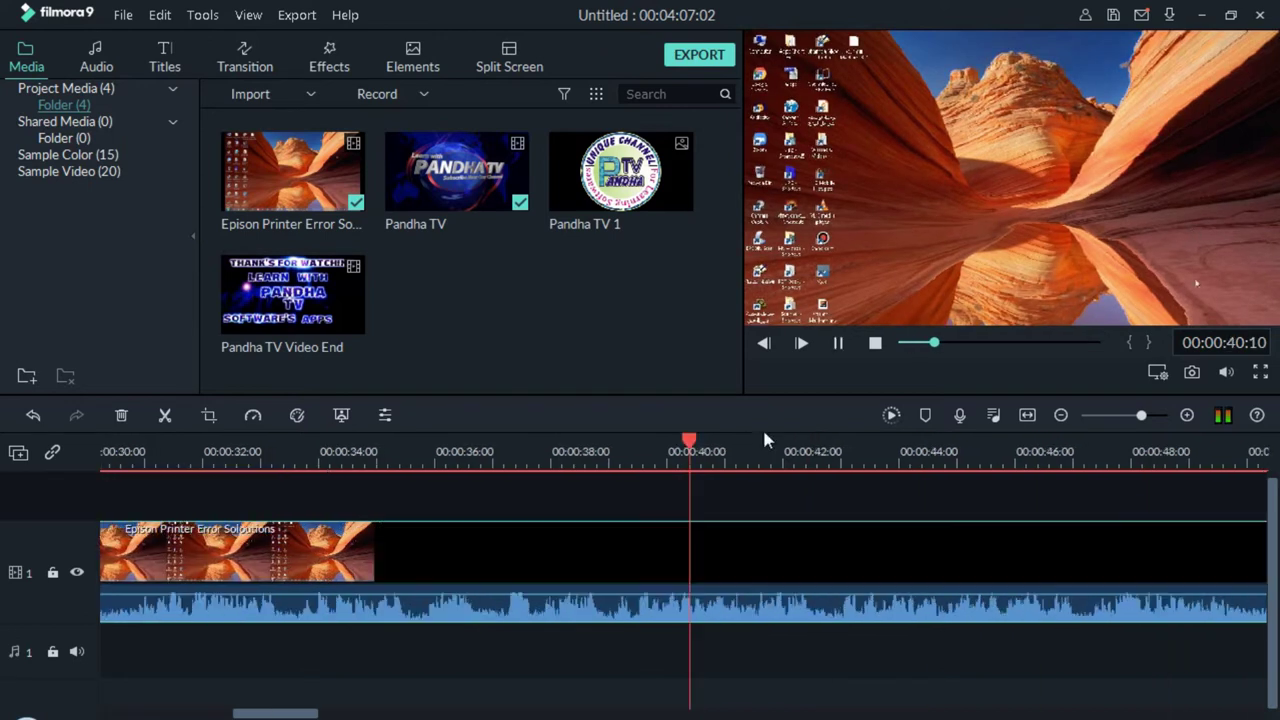
pyautogui.moveTo(765, 440); pyautogui.dragTo(199, 457)
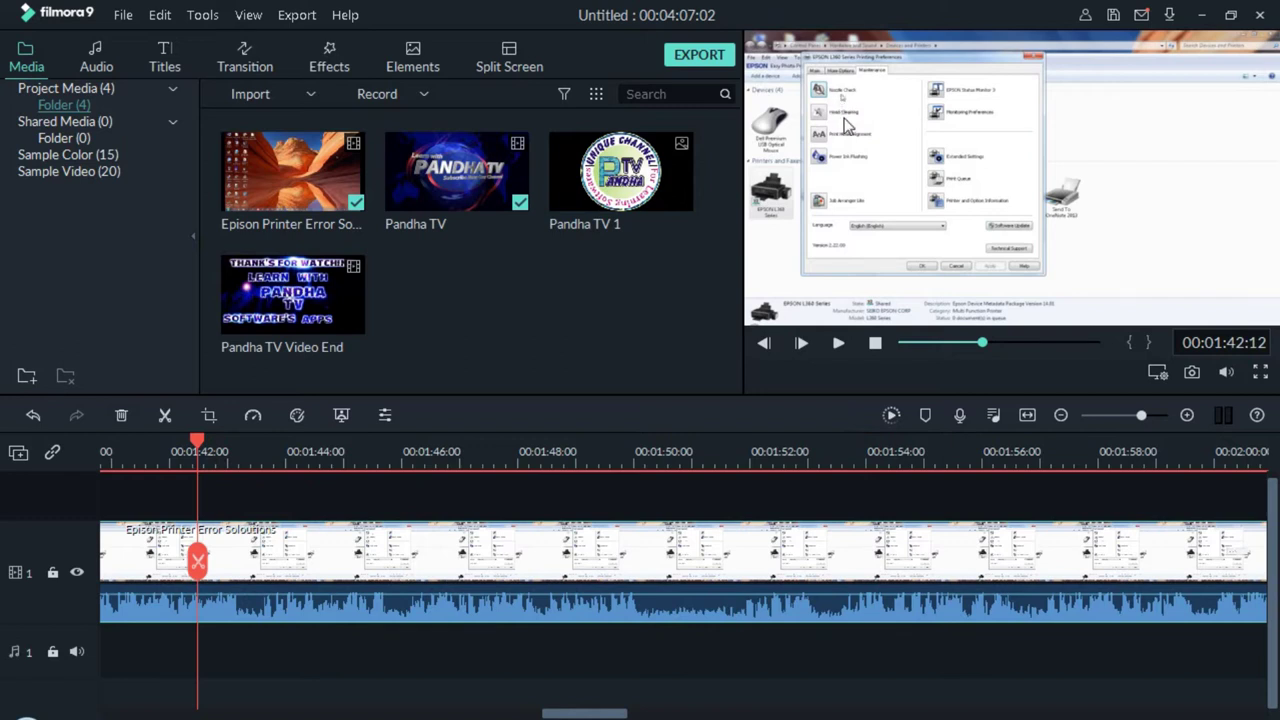
pyautogui.press('space')
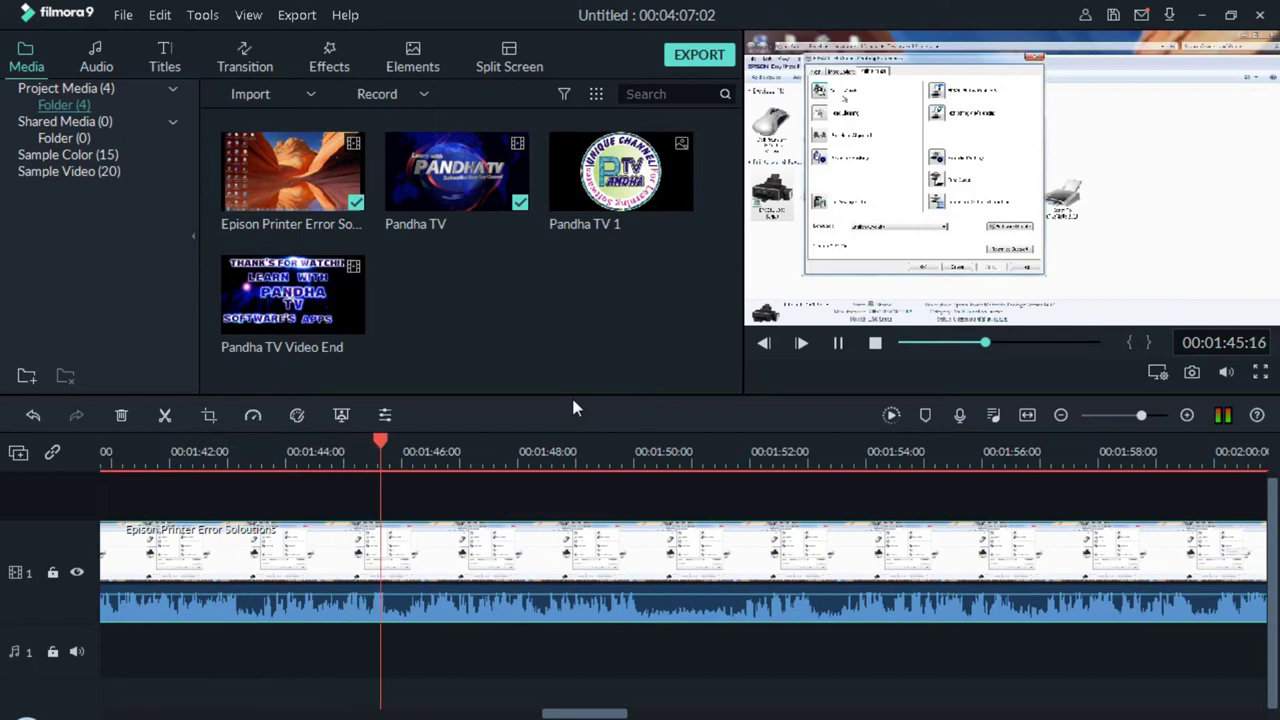
pyautogui.moveTo(440, 447); pyautogui.dragTo(399, 452)
pyautogui.hotkey('ctrl', 'b')
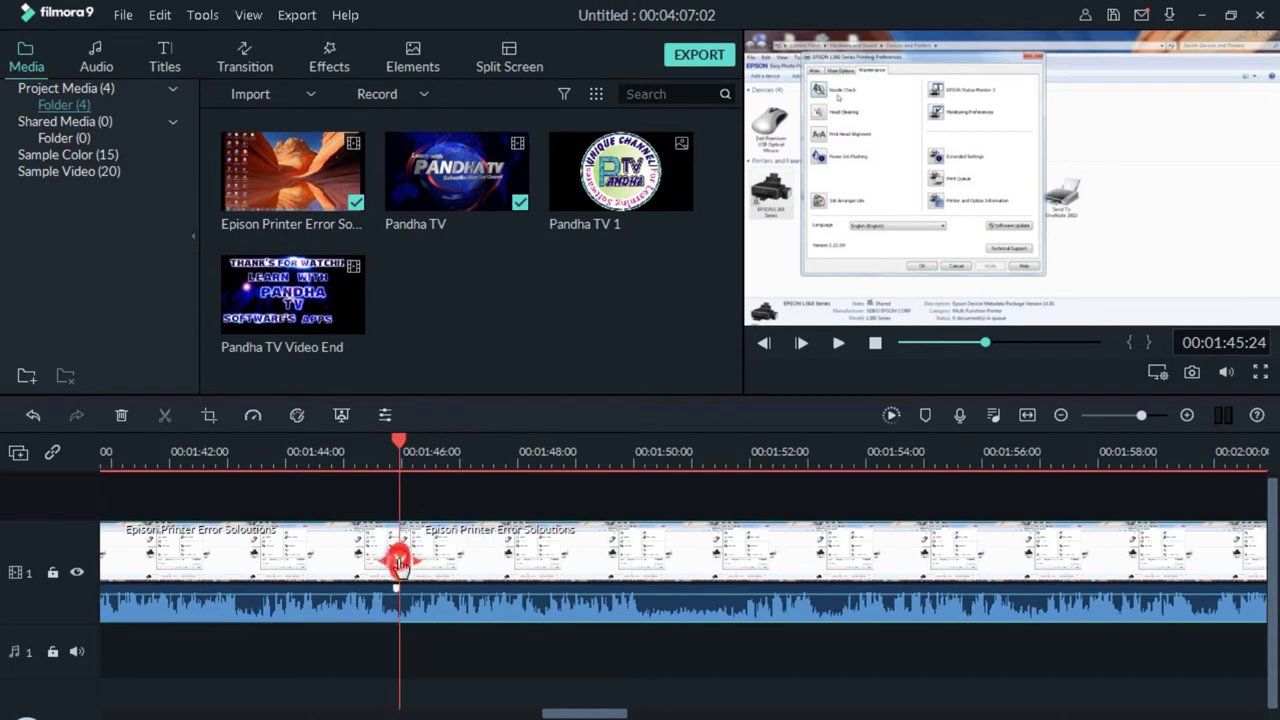
# Split the Epison Printer Error Soloutions clip again at 00:01:53:14 and delete the segment between the two cuts.
pyautogui.moveTo(400, 450); pyautogui.dragTo(842, 442)
pyautogui.press('space')
pyautogui.press('space')
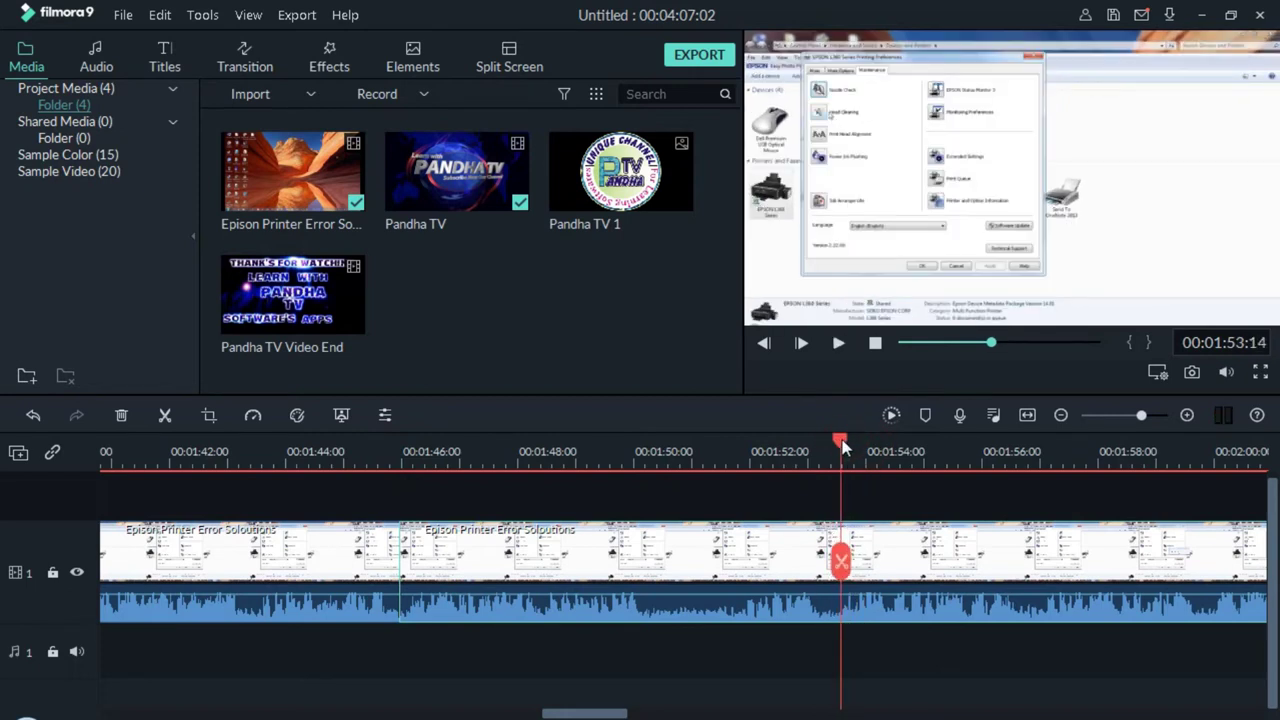
pyautogui.click(840, 560)
pyautogui.click(402, 560)
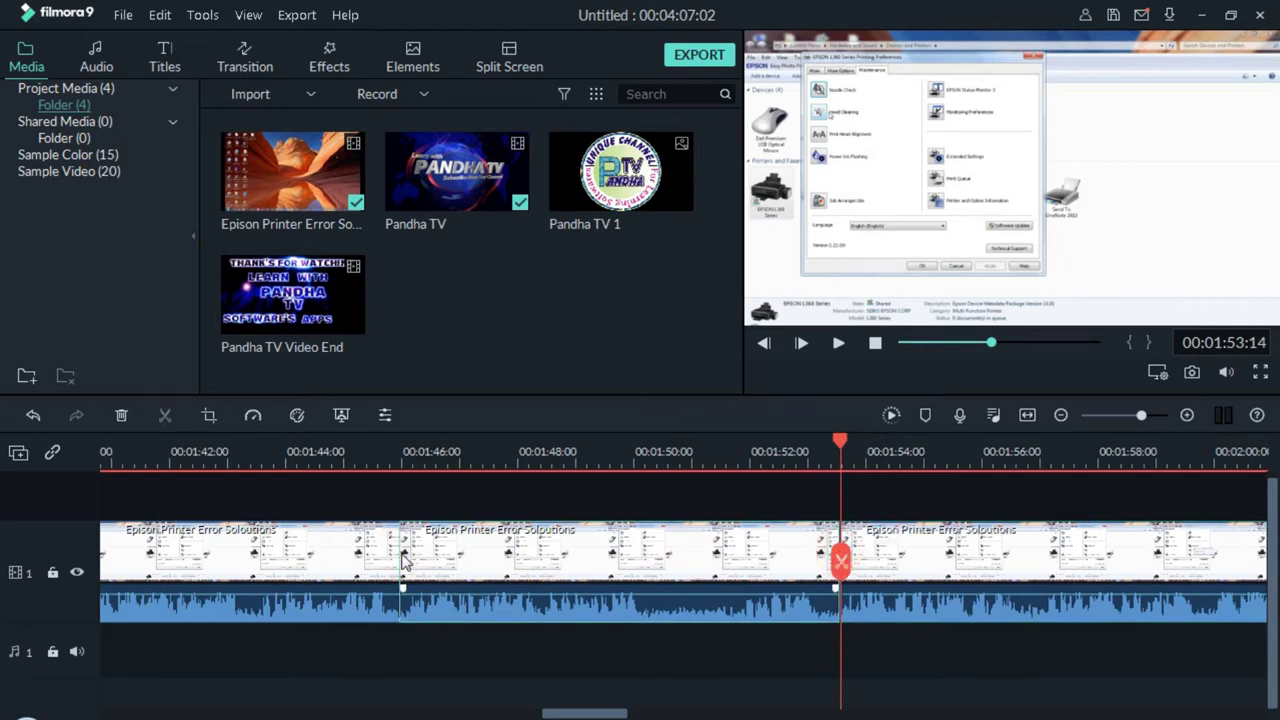
pyautogui.press('Delete')
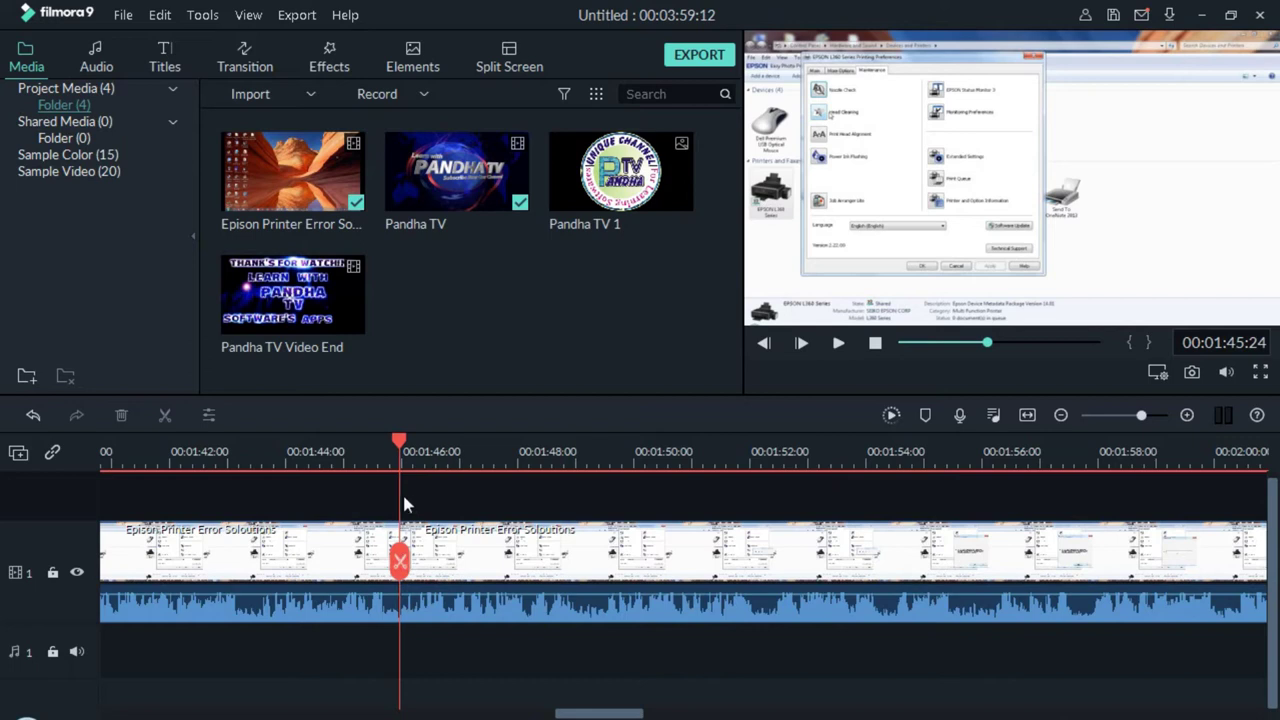
# Play through the Epison Printer Error Soloutions clip to find the next unwanted part, and split the clip at 00:02:14:01.
pyautogui.moveTo(398, 438); pyautogui.dragTo(1225, 488)
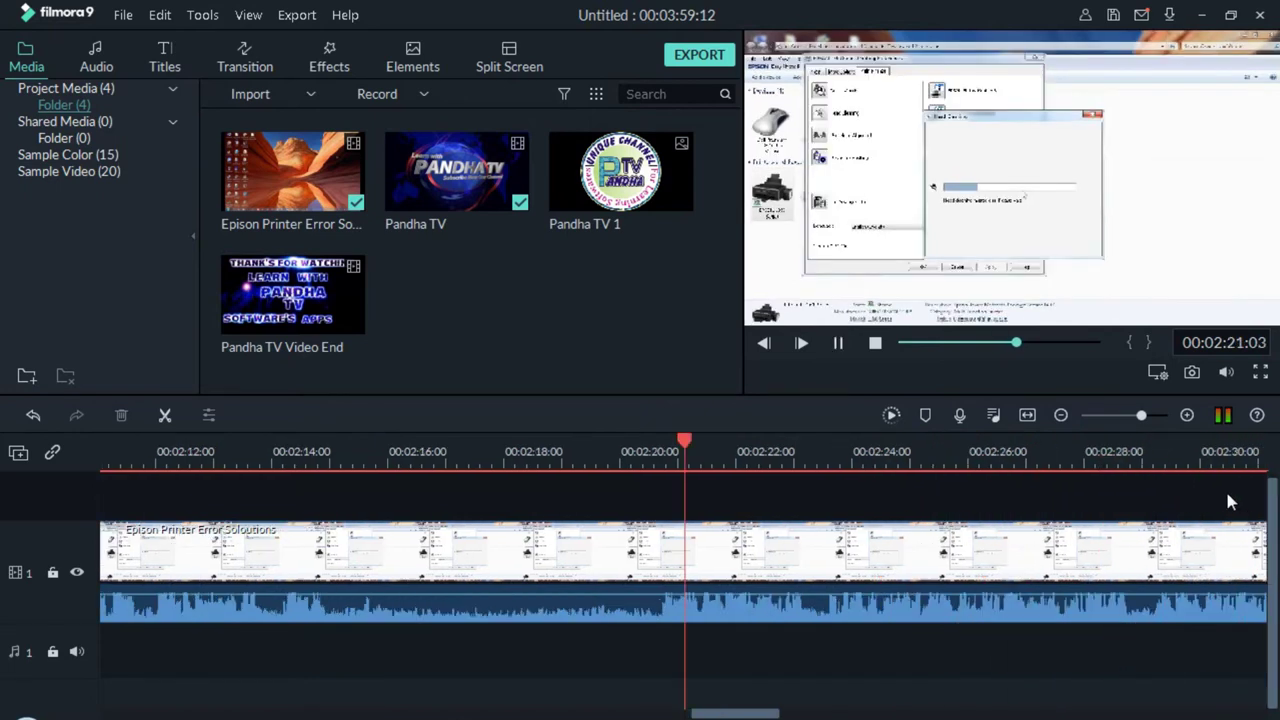
pyautogui.moveTo(688, 452); pyautogui.dragTo(223, 452)
pyautogui.press('space')
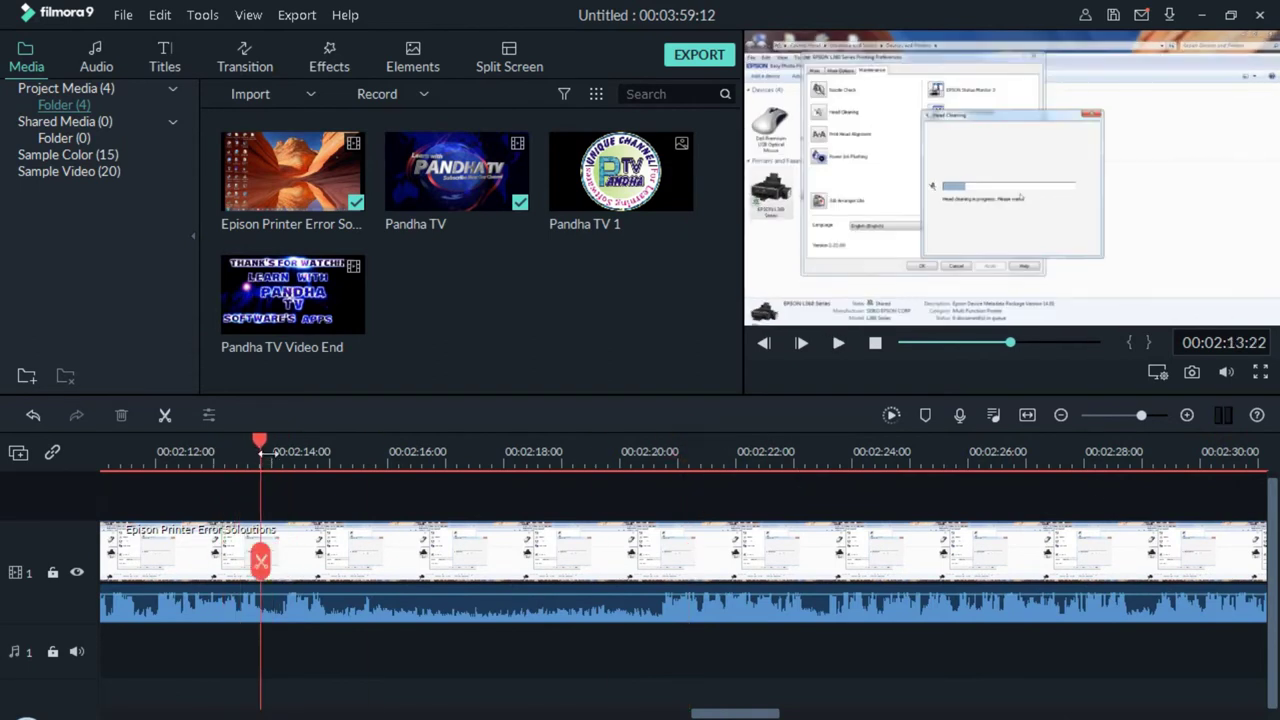
pyautogui.moveTo(284, 444); pyautogui.dragTo(255, 444)
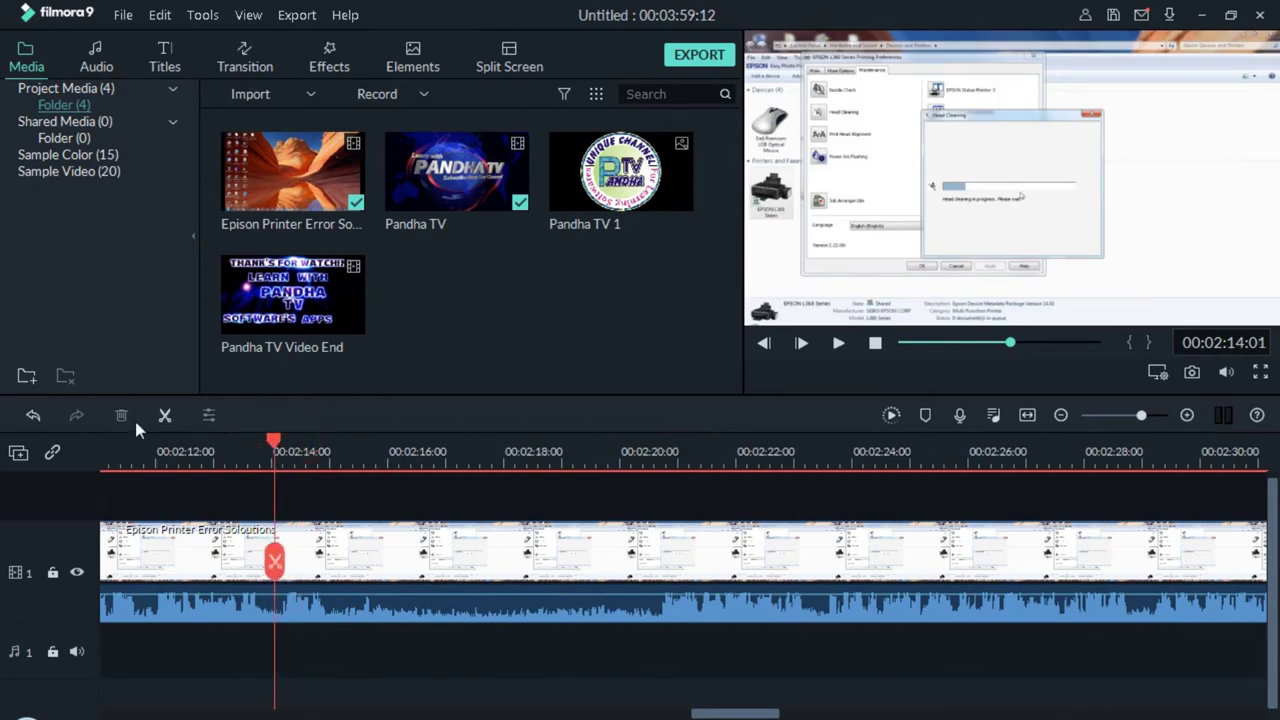
pyautogui.click(165, 415)
# Split the Epison Printer Error Soloutions clip again at 00:02:20:17 and delete the segment between the two cuts.
pyautogui.moveTo(664, 470); pyautogui.dragTo(660, 477)
pyautogui.click(165, 415)
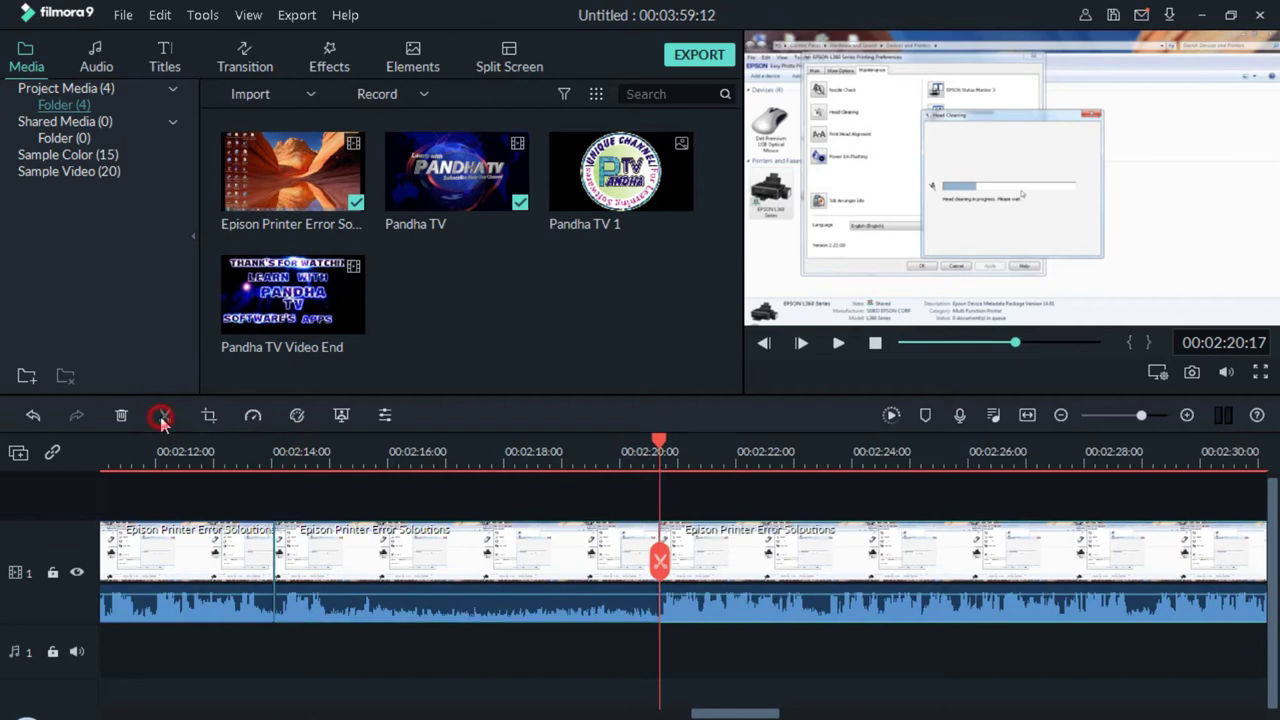
pyautogui.click(280, 575)
pyautogui.press('Delete')
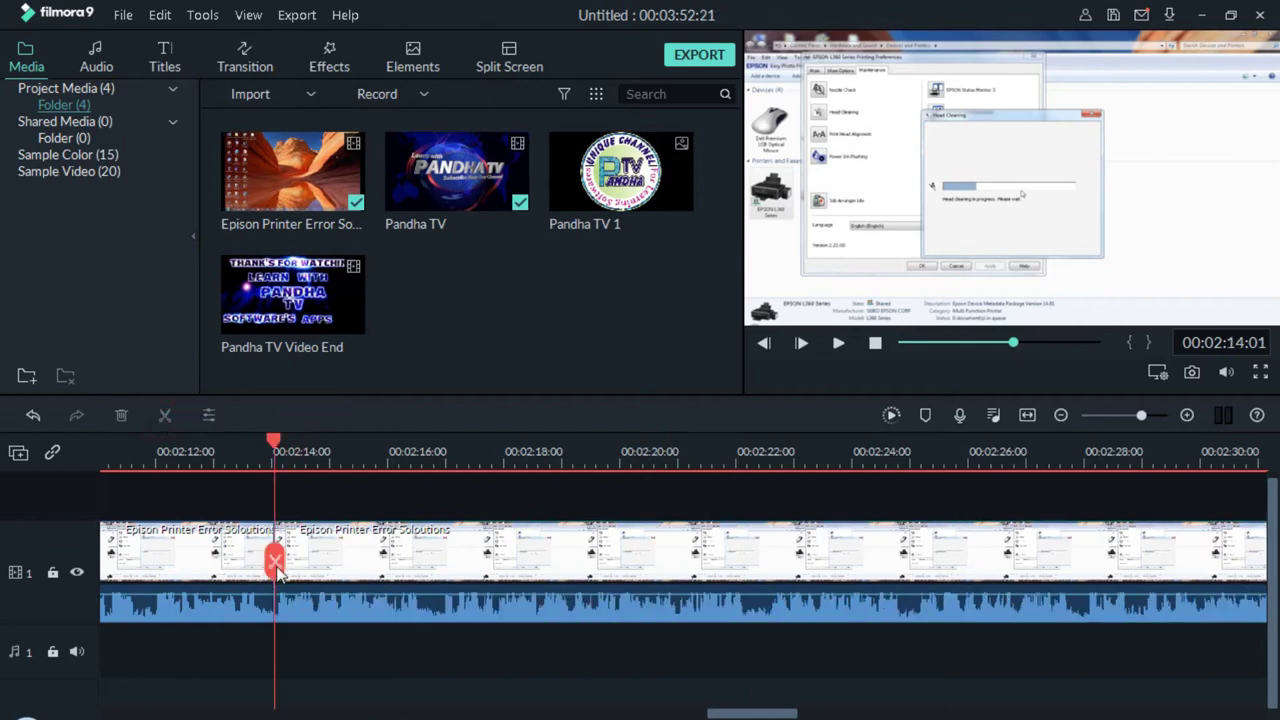
# Append the Pandha TV Video End clip at 00:03:52:21 and place the Fisheye Roll 6 transition between it and the printer clip.
pyautogui.press('space')
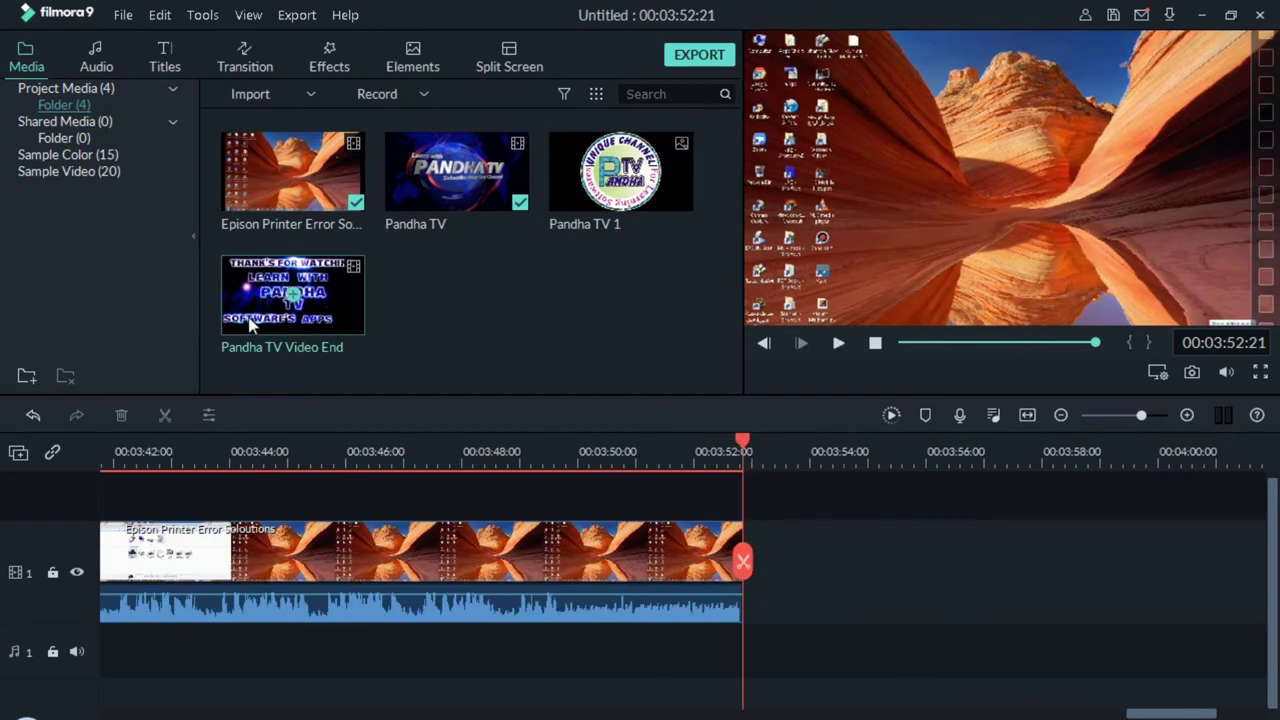
pyautogui.moveTo(255, 292); pyautogui.dragTo(759, 561)
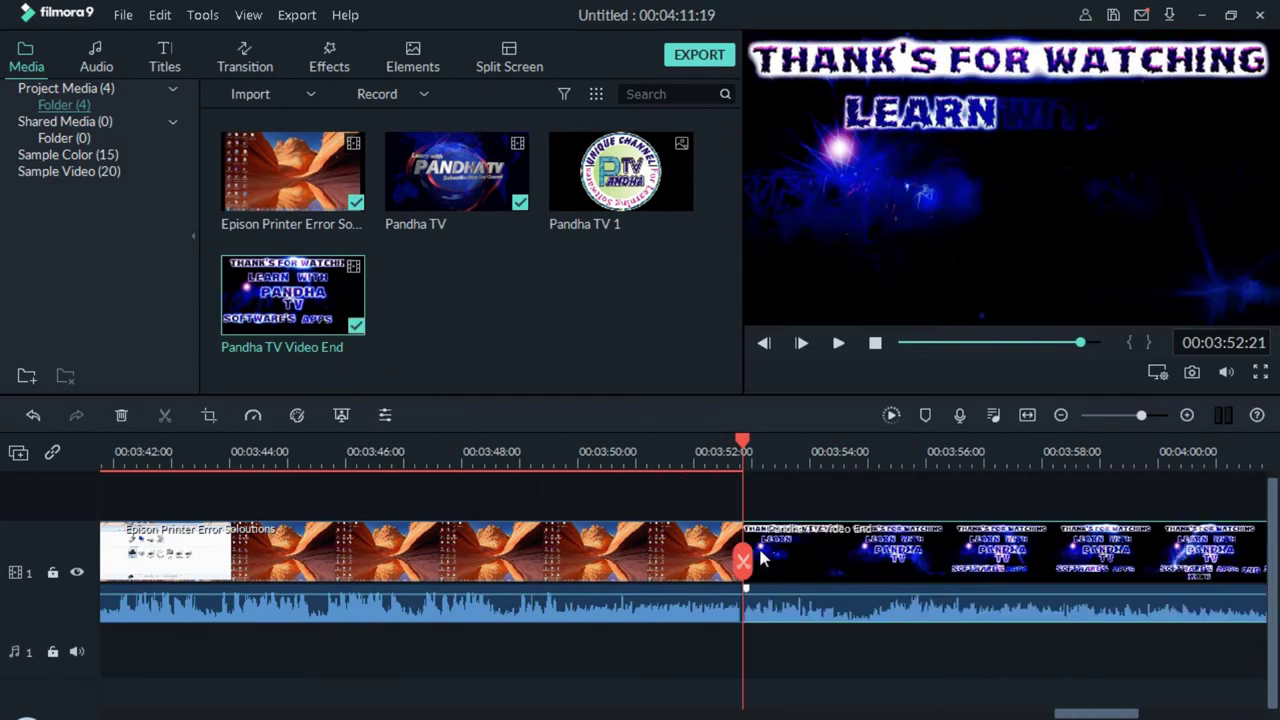
pyautogui.click(245, 57)
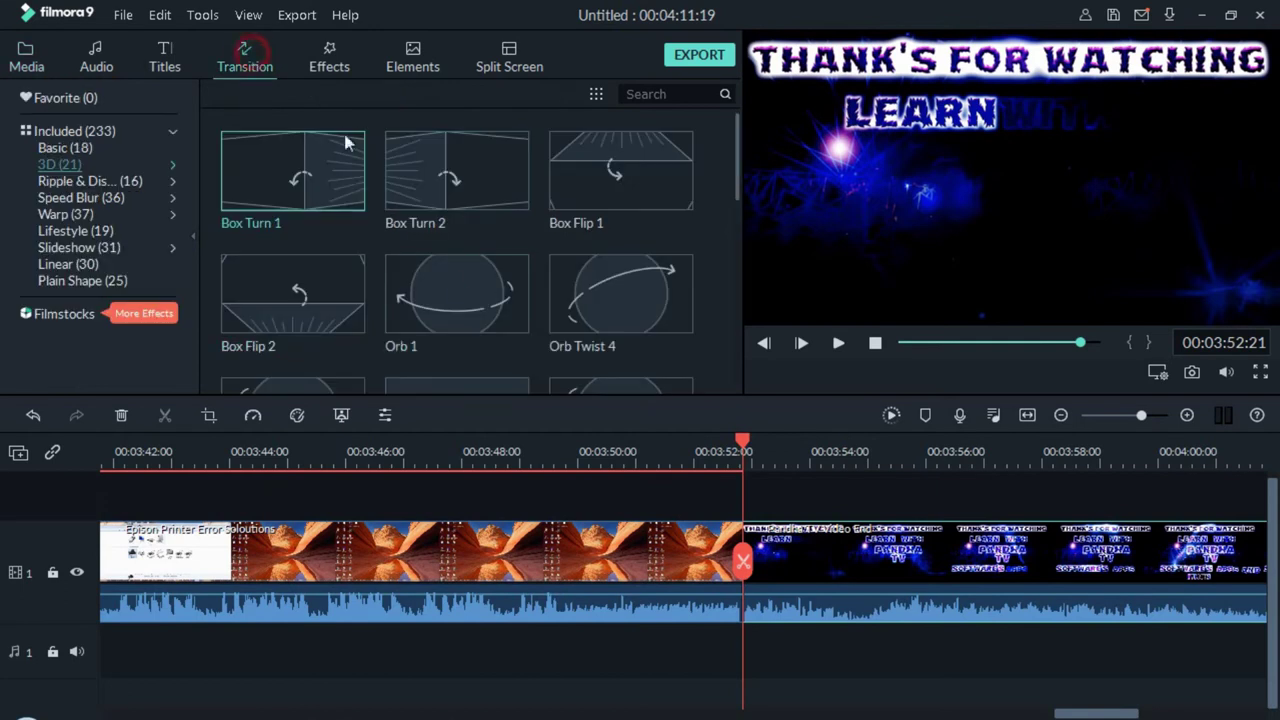
pyautogui.scroll(-5, 494, 278)
pyautogui.moveTo(490, 237); pyautogui.dragTo(742, 570)
pyautogui.moveTo(744, 452); pyautogui.dragTo(637, 456)
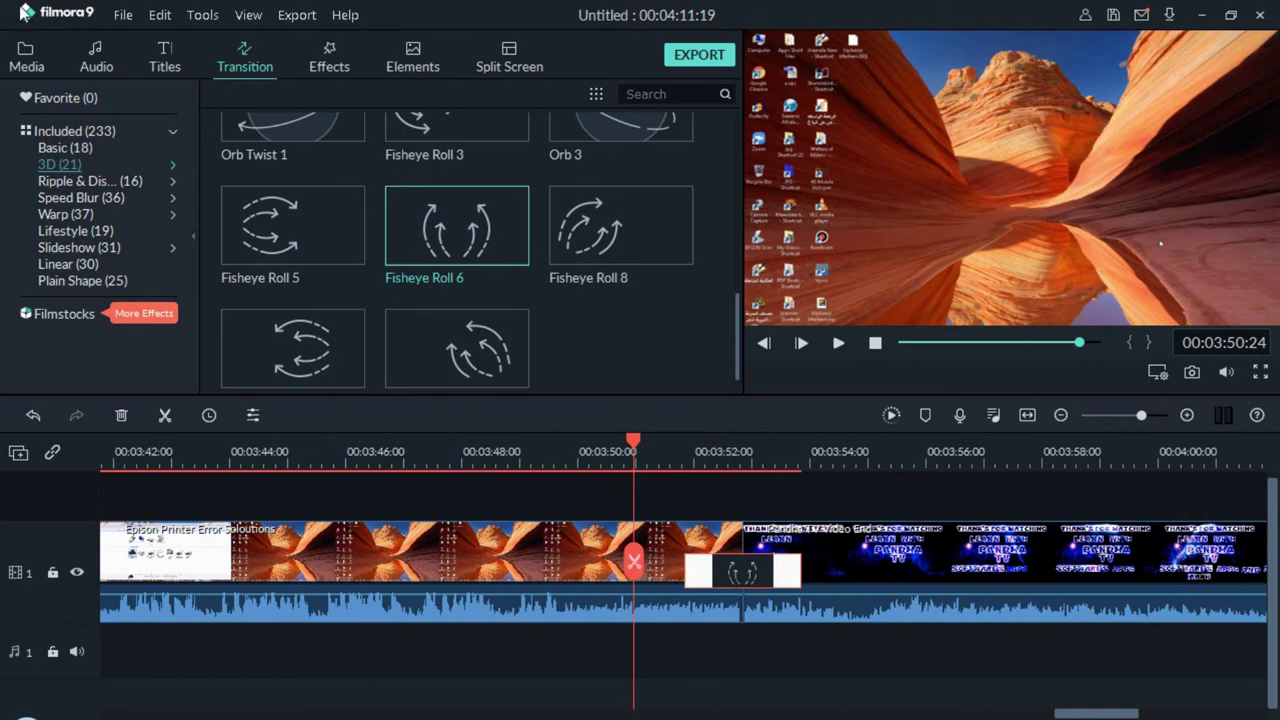
# Place the Pandha TV 1 logo image on a track above the printer clip from about 00:03:18 and extend it to about 00:03:30.
pyautogui.click(26, 58)
pyautogui.moveTo(657, 178); pyautogui.dragTo(261, 495)
pyautogui.moveTo(553, 549); pyautogui.dragTo(975, 555)
# Shrink the Pandha TV 1 logo in the preview and move it into the upper-right corner of the video frame.
pyautogui.doubleClick(740, 555)
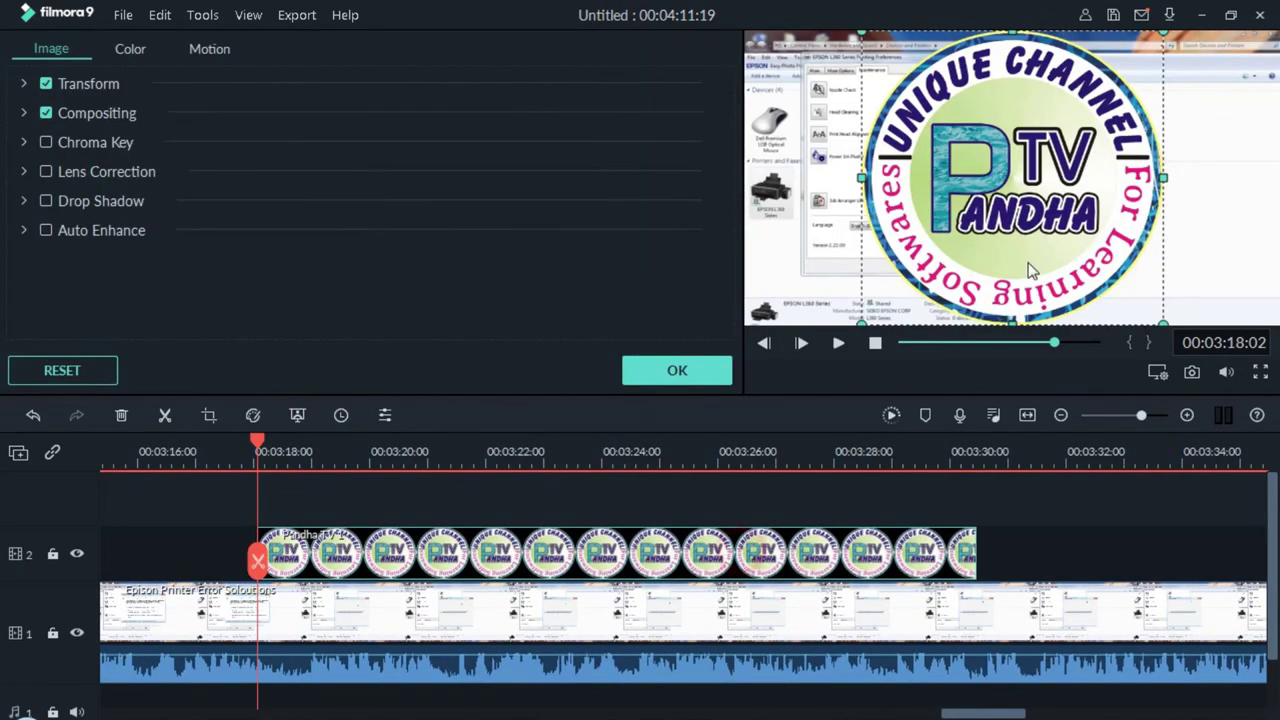
pyautogui.moveTo(864, 323); pyautogui.dragTo(1121, 103)
pyautogui.moveTo(1135, 60); pyautogui.dragTo(1258, 55)
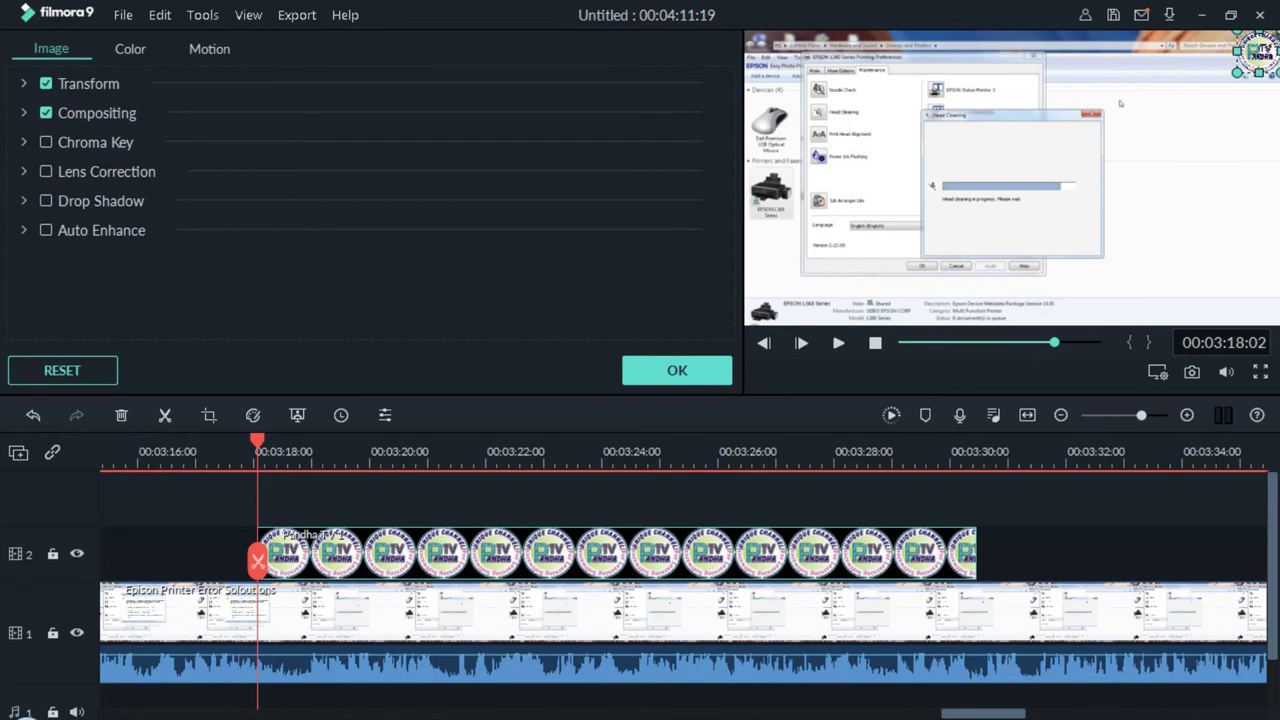
# Extend the Pandha TV 1 logo clip to cover all the Epison Printer Error Soloutions segments, and confirm the image edit.
pyautogui.click(1062, 415)
pyautogui.click(1062, 415)
pyautogui.click(1062, 415)
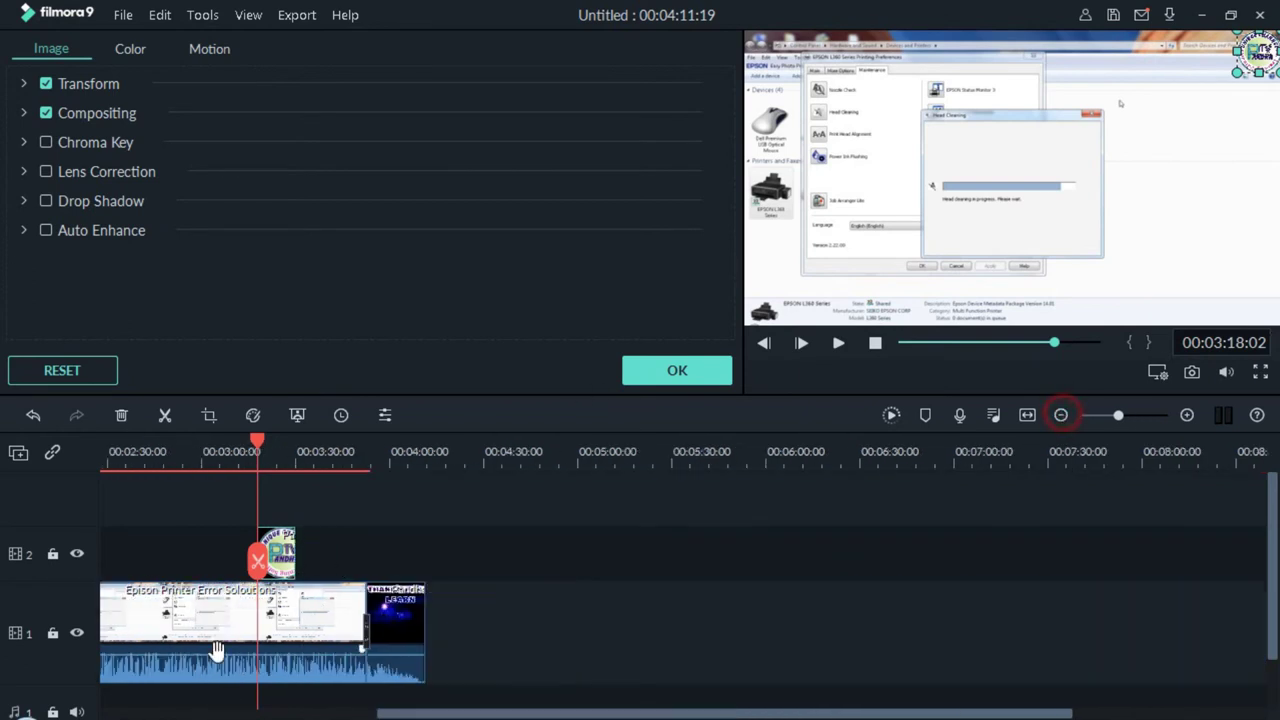
pyautogui.moveTo(288, 553); pyautogui.dragTo(830, 556)
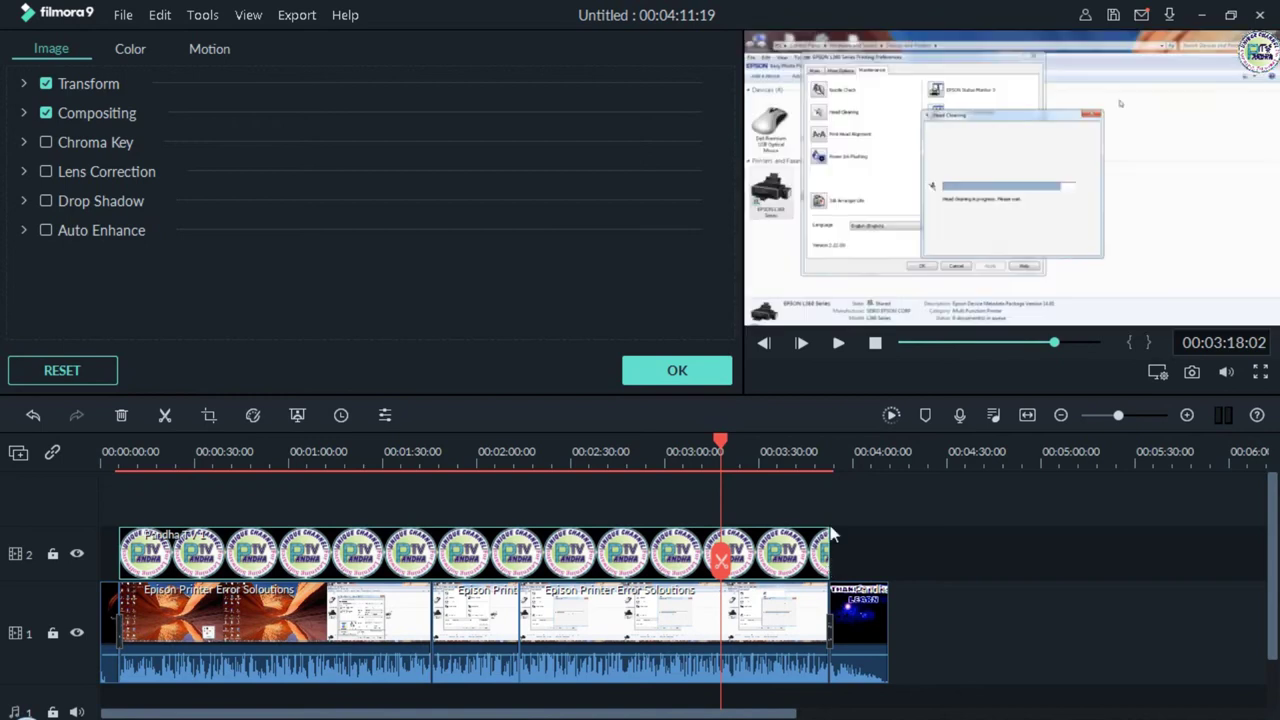
pyautogui.moveTo(717, 455); pyautogui.dragTo(682, 455)
pyautogui.click(668, 370)
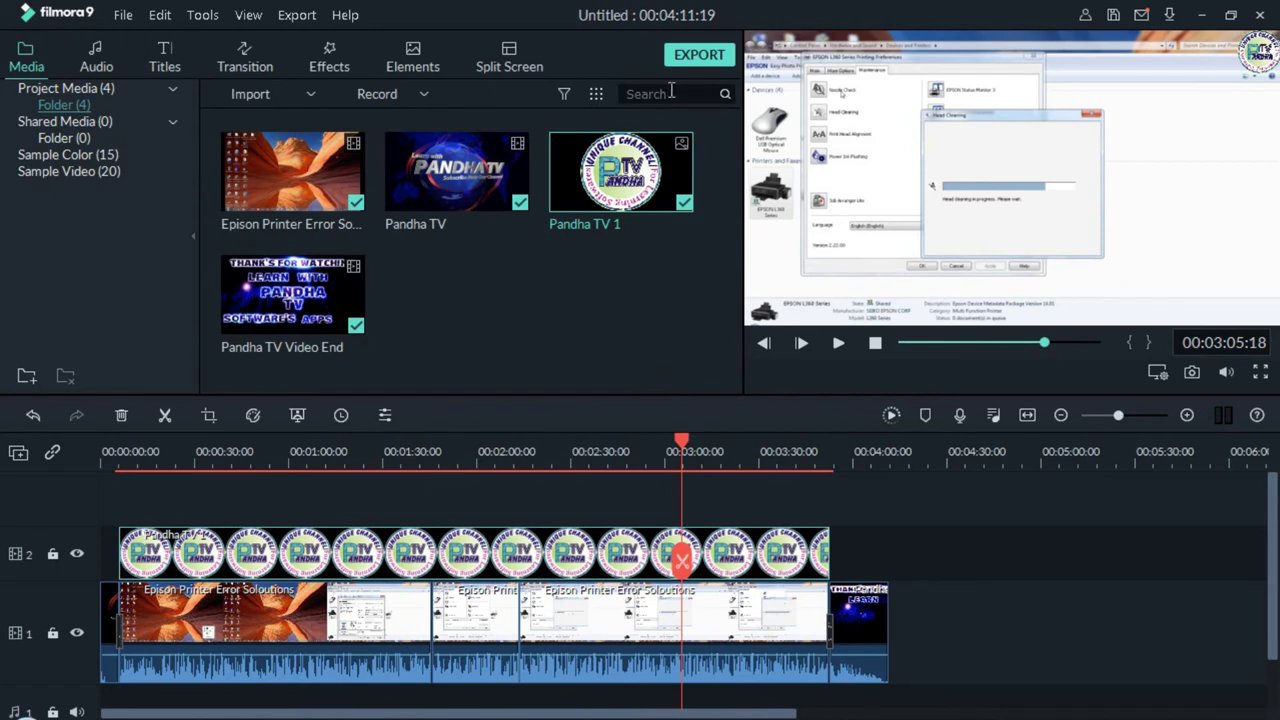
# Open the export options and review the Device, YouTube, Vimeo and DVD destinations, returning to the local MP4 export.
pyautogui.click(684, 56)
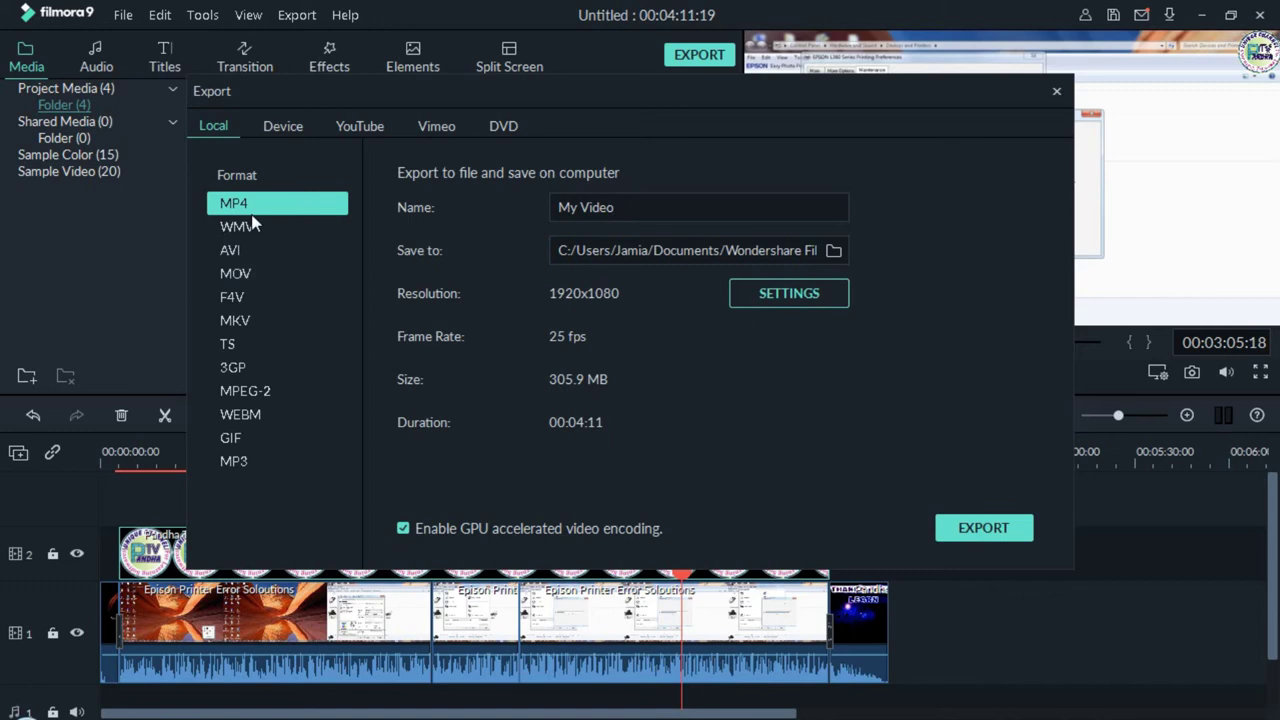
pyautogui.click(275, 130)
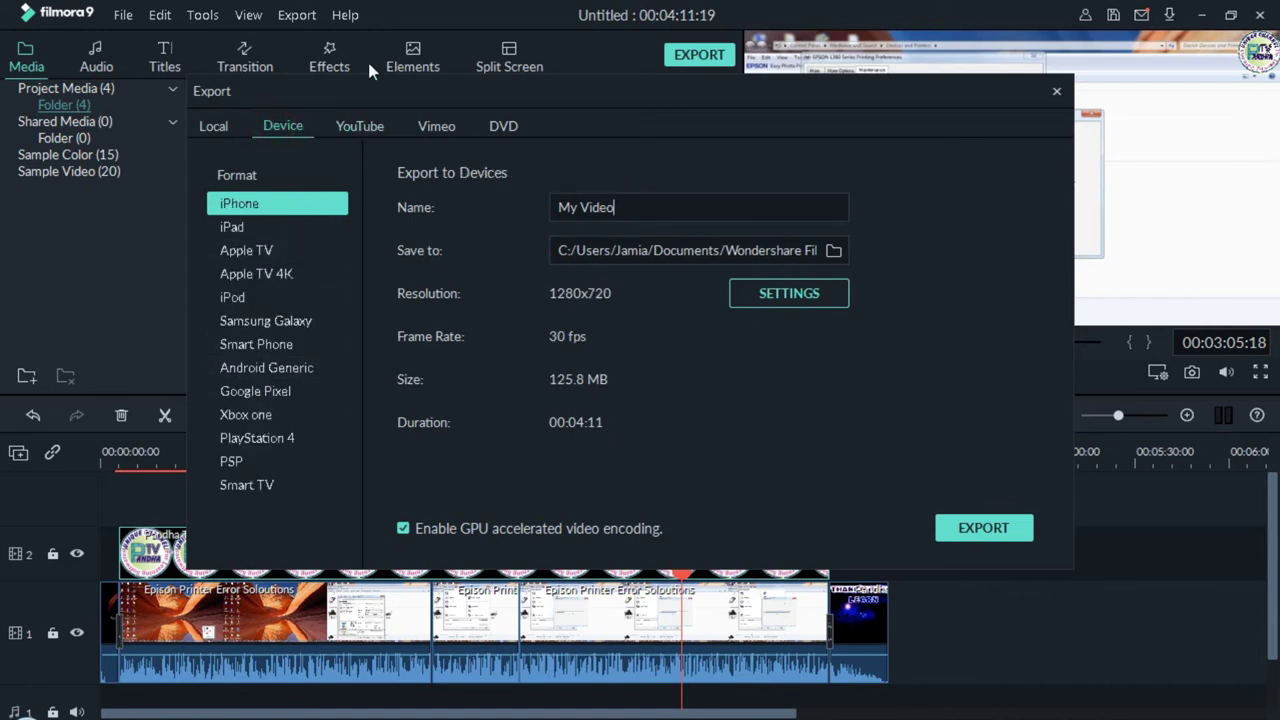
pyautogui.click(360, 128)
pyautogui.click(436, 127)
pyautogui.click(502, 126)
pyautogui.click(214, 128)
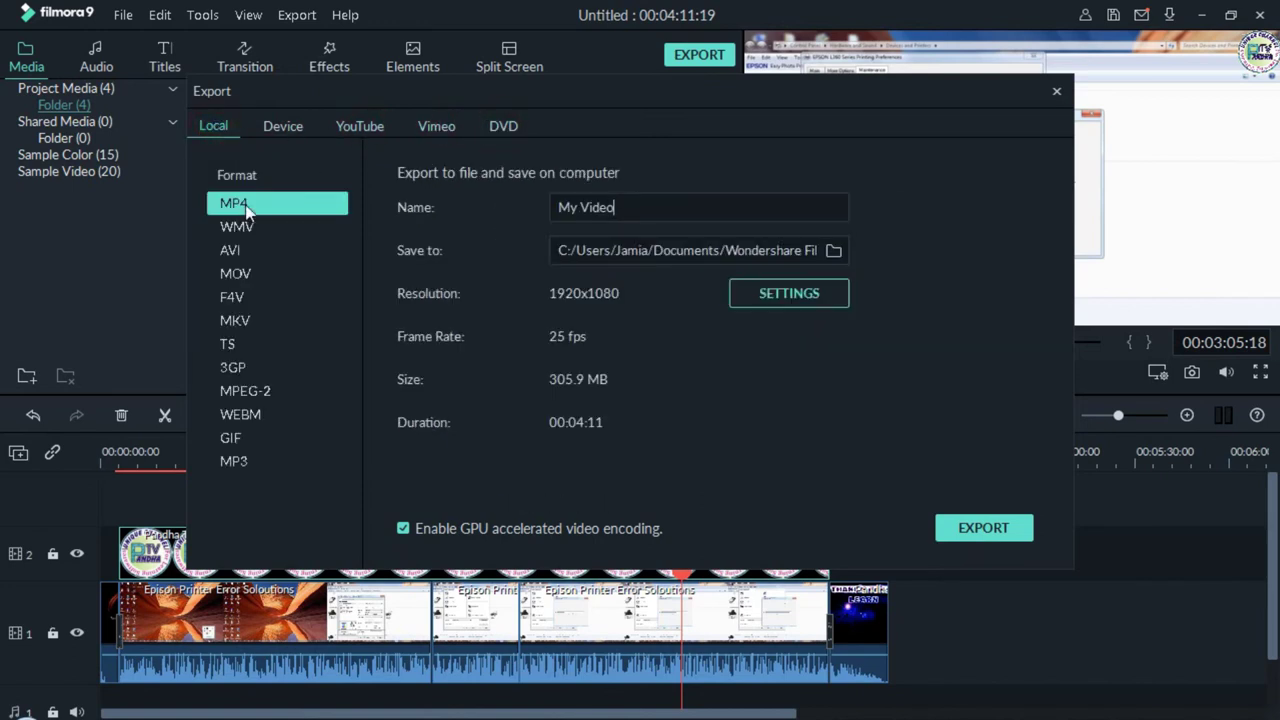
# Review the MP4 export settings and set the export quality to Better.
pyautogui.click(802, 300)
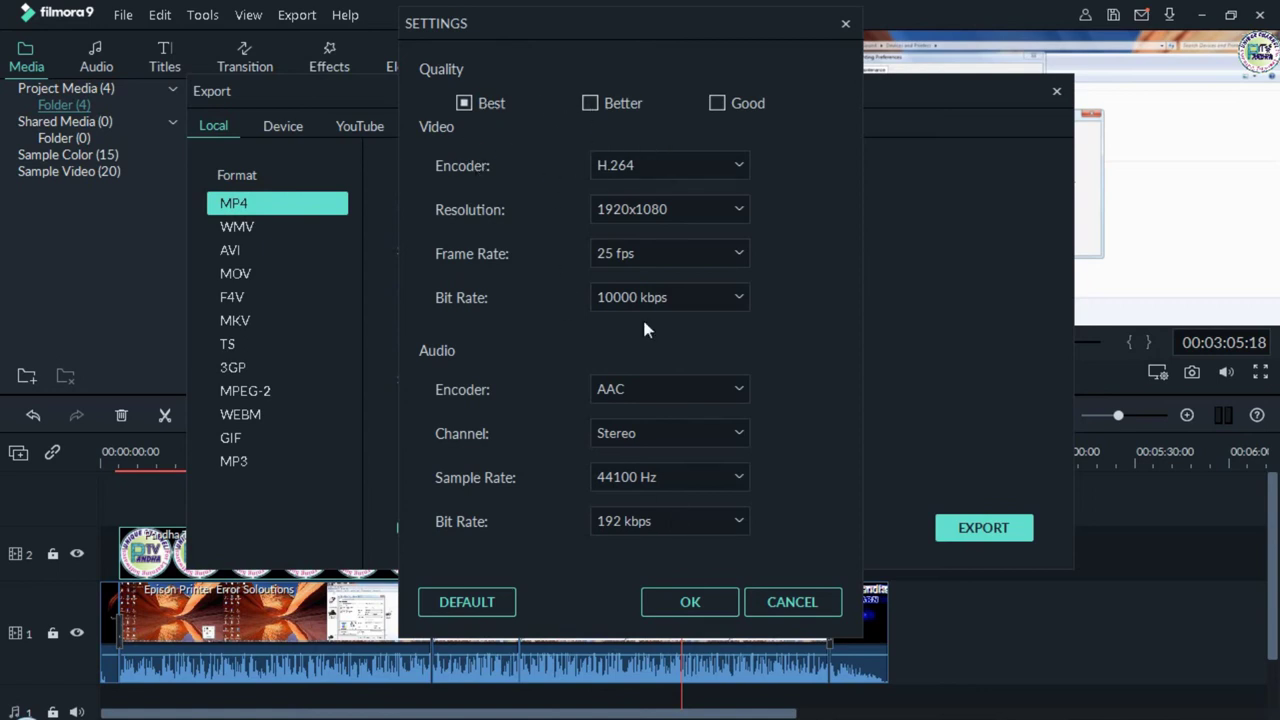
pyautogui.click(688, 603)
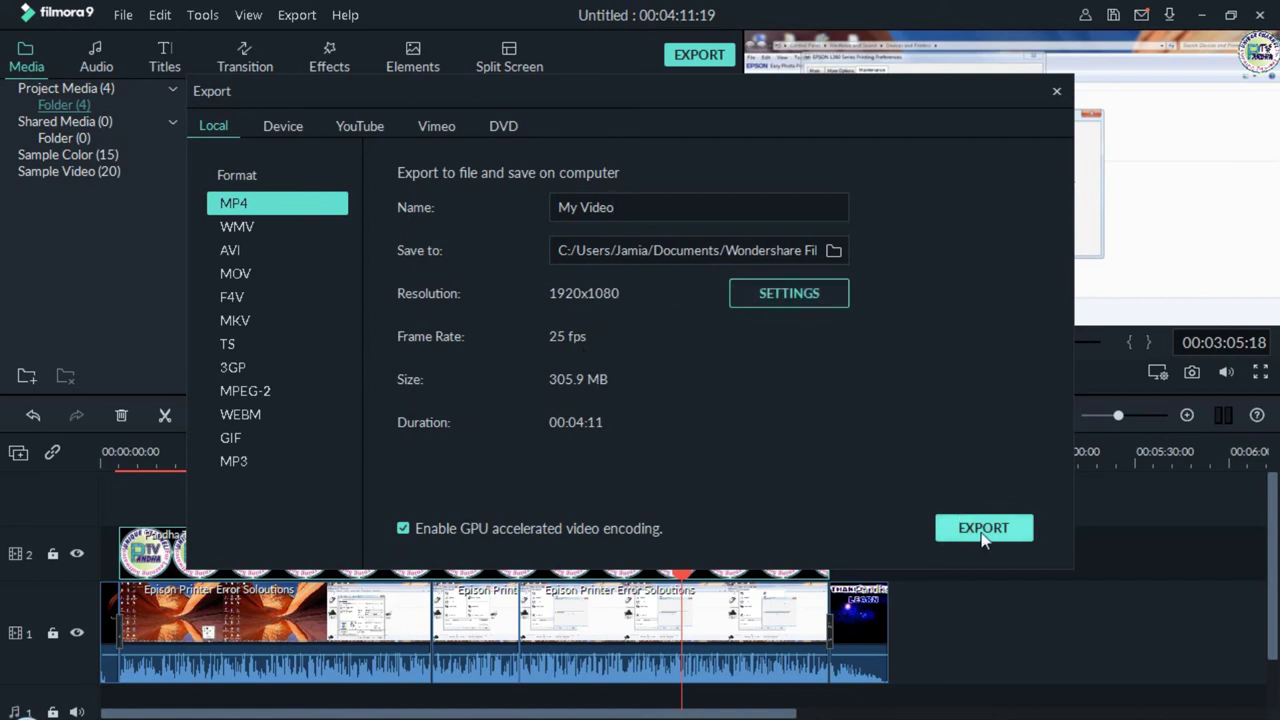
pyautogui.click(794, 302)
pyautogui.click(591, 104)
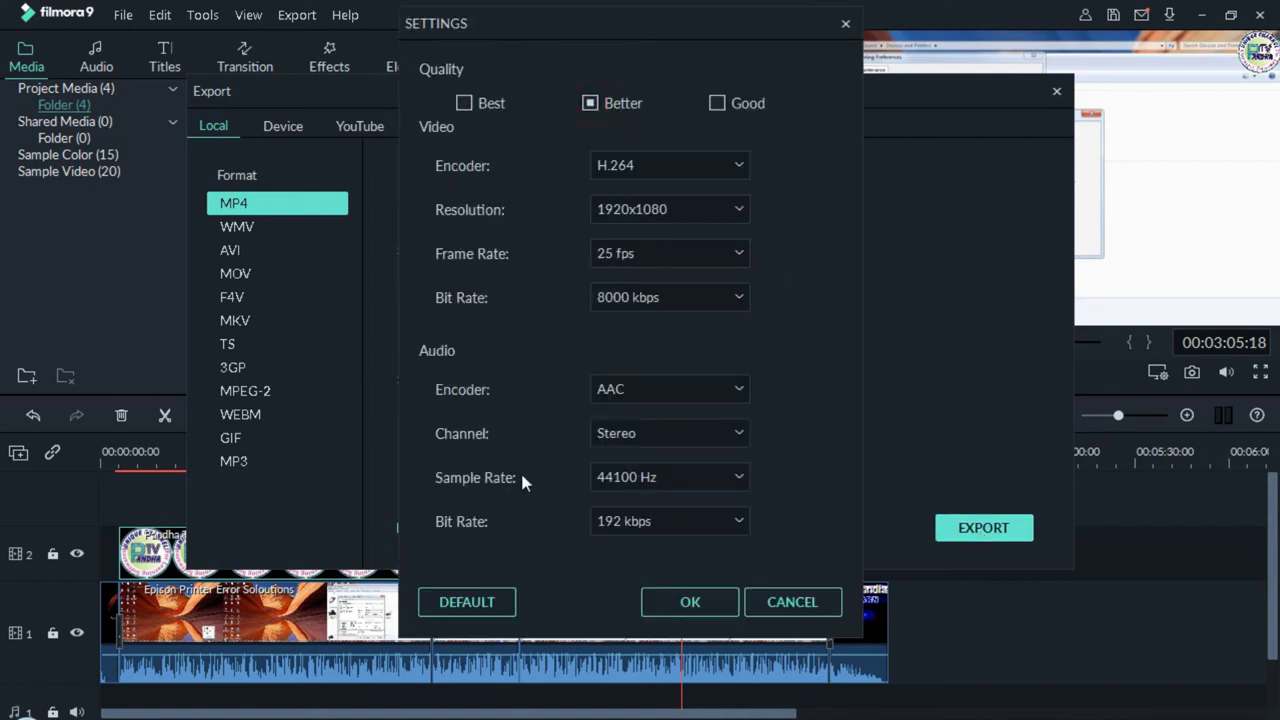
pyautogui.click(691, 602)
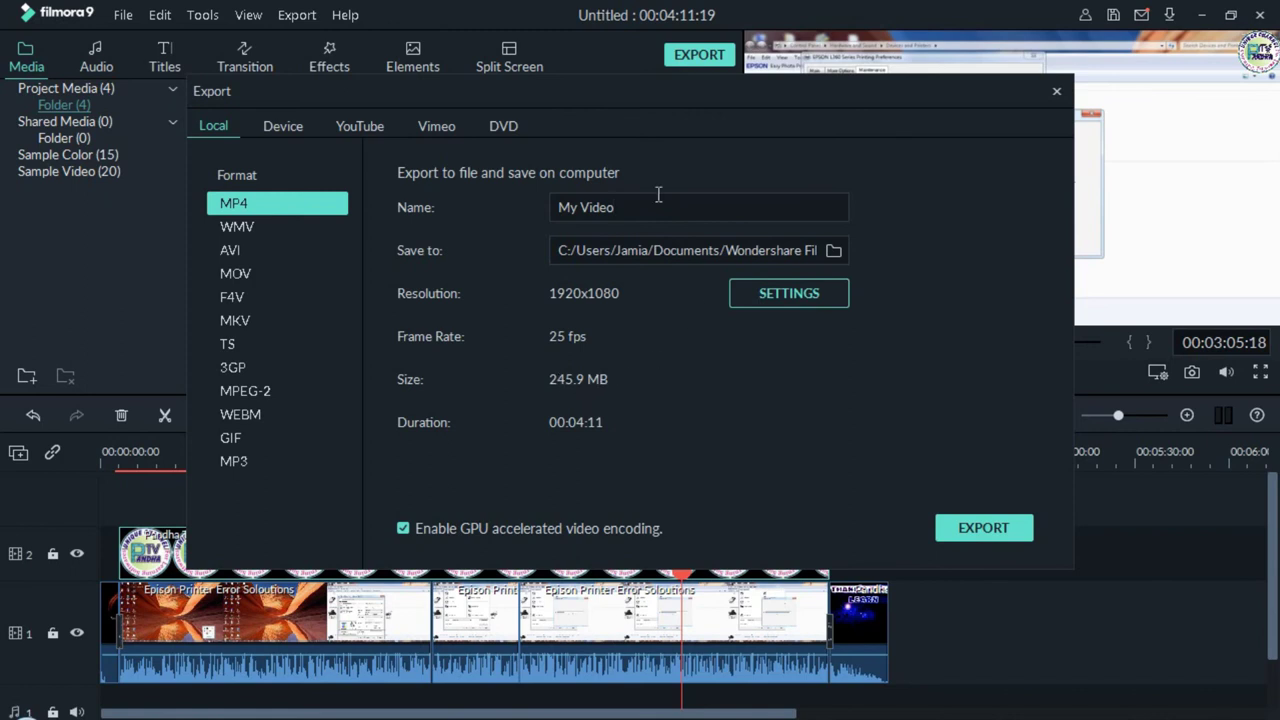
# Set the export quality to Good and export the project locally as an MP4 named My Video.
pyautogui.click(766, 298)
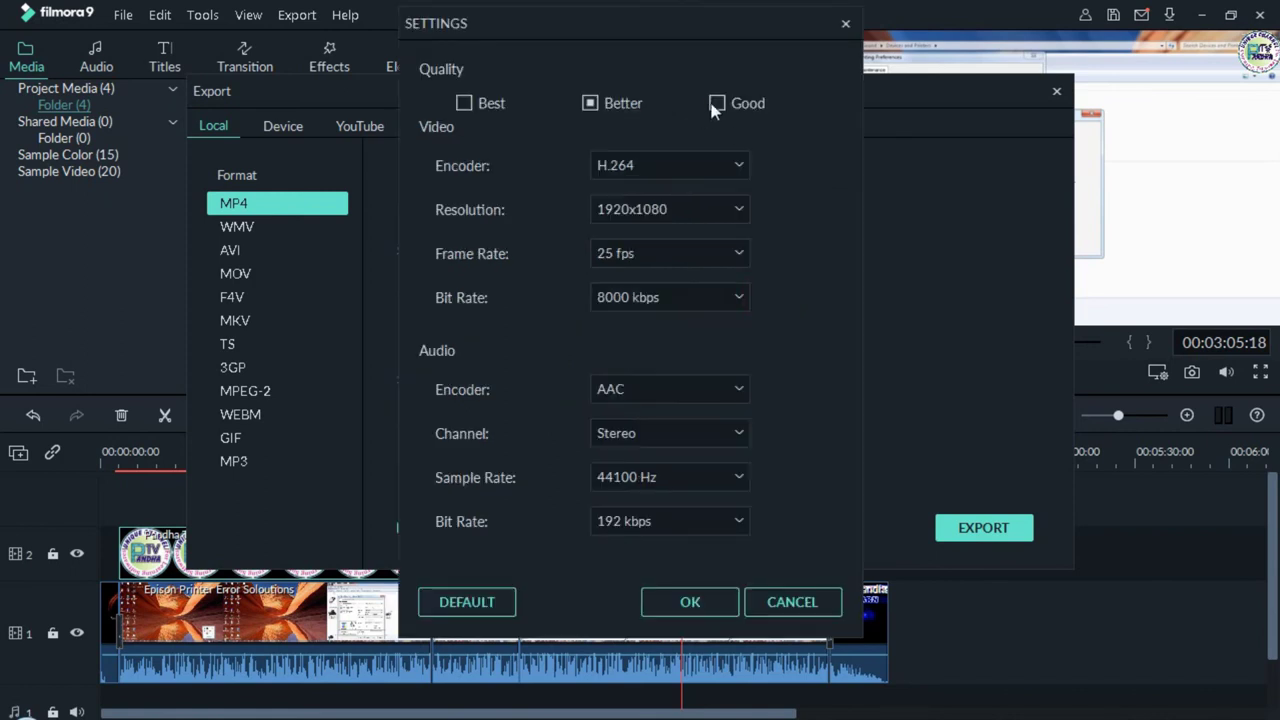
pyautogui.click(715, 105)
pyautogui.click(703, 604)
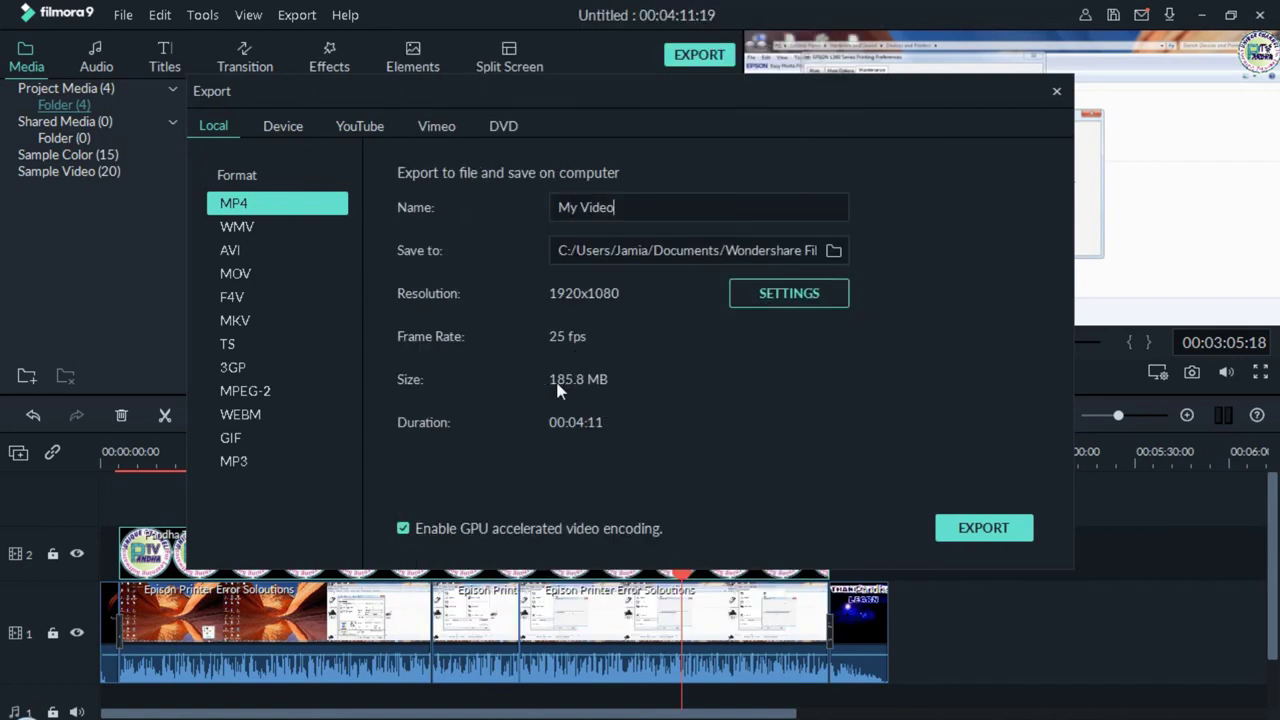
pyautogui.click(962, 535)
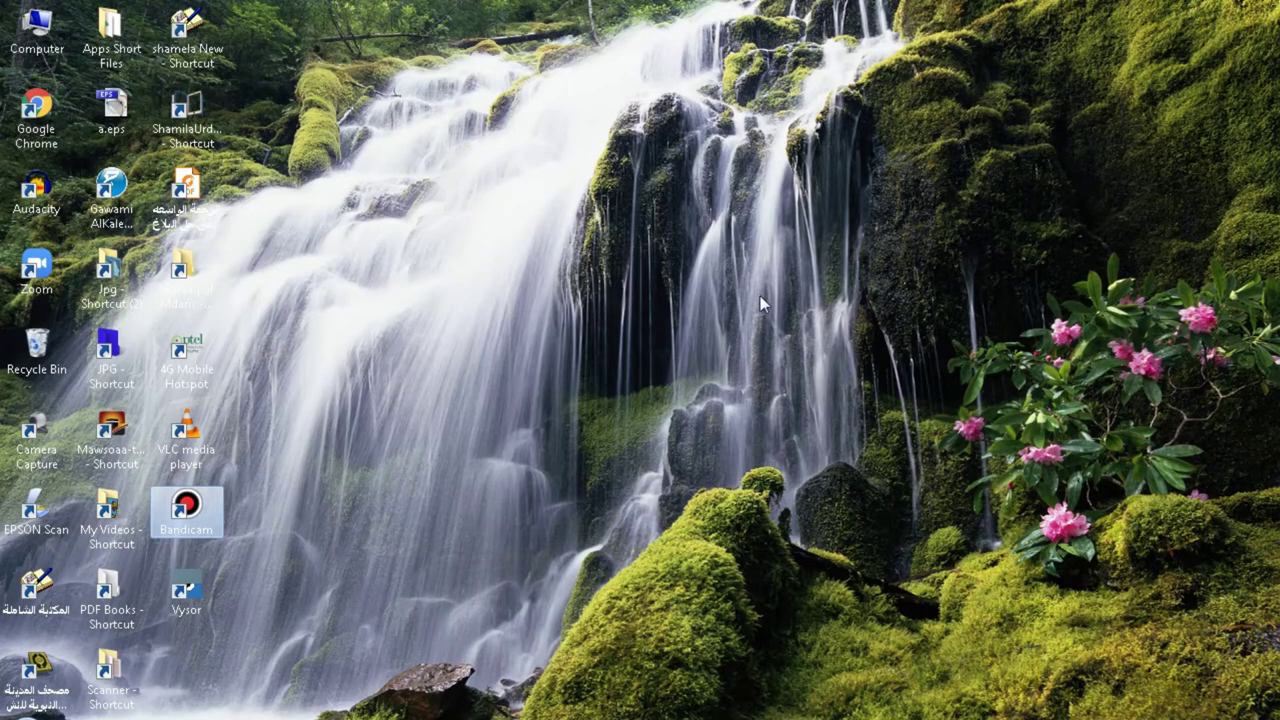
pyautogui.rightClick(760, 296)
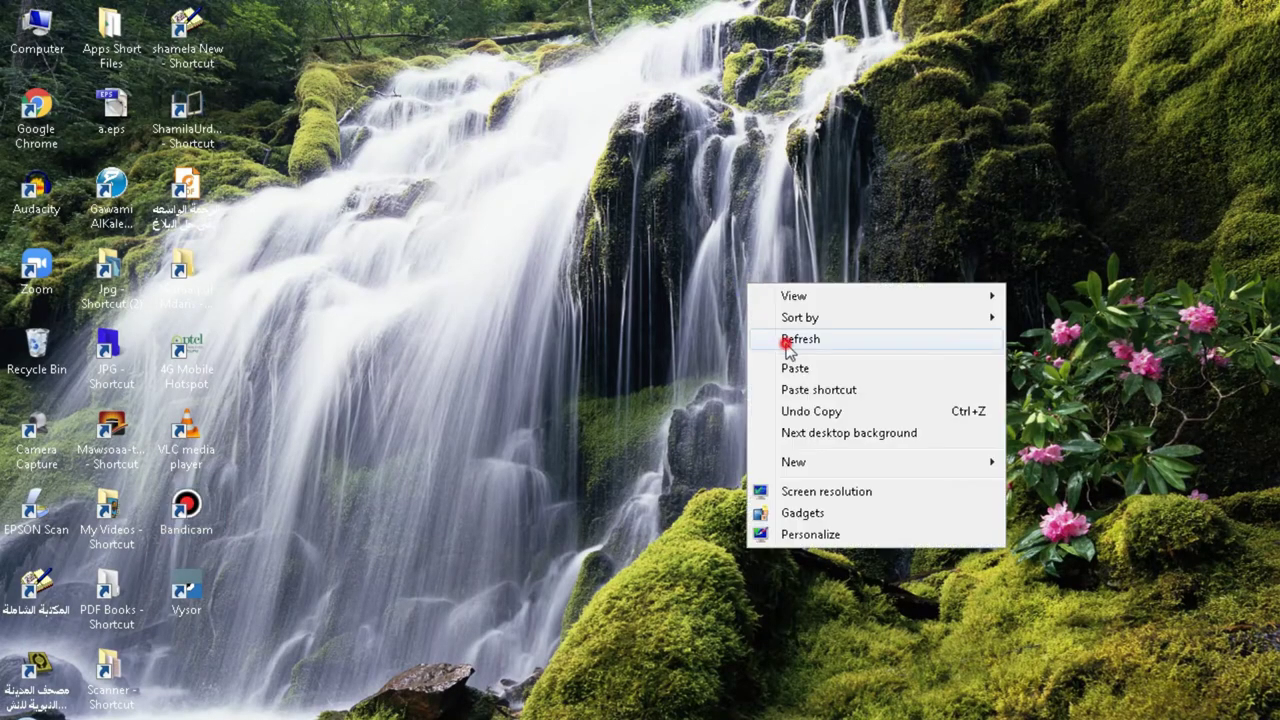
pyautogui.click(786, 340)
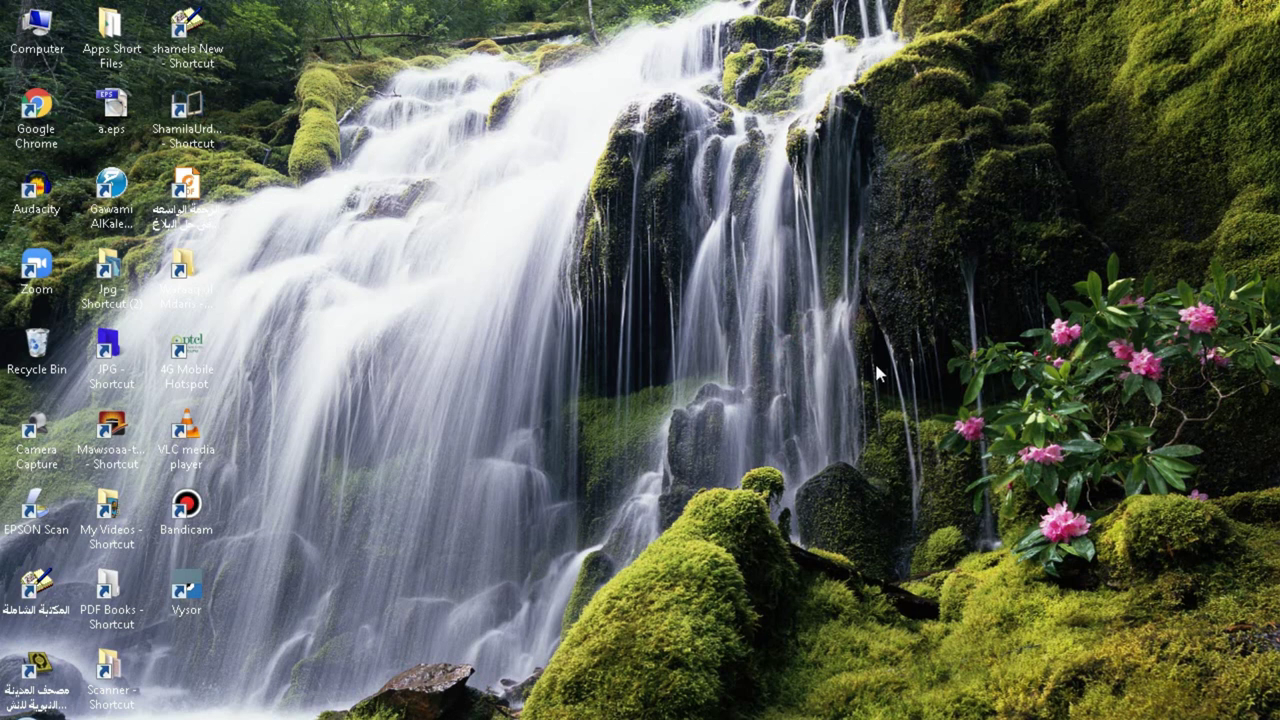